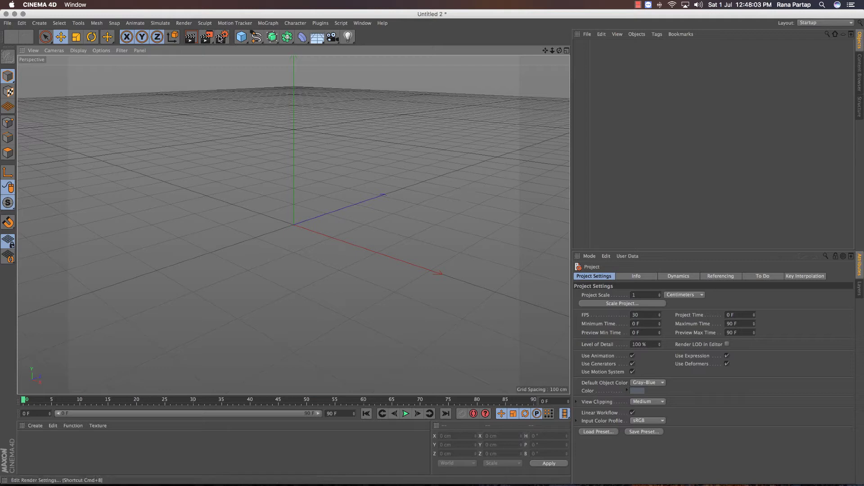
Step: Add a cylinder and set the viewport to Gouraud Shading (Lines)
{"action": "mouse_move", "coordinate": [241, 36]}
{"action": "left_mouse_down"}
{"action": "mouse_move", "coordinate": [393, 67]}
{"action": "mouse_move", "coordinate": [414, 48]}
{"action": "left_mouse_up"}
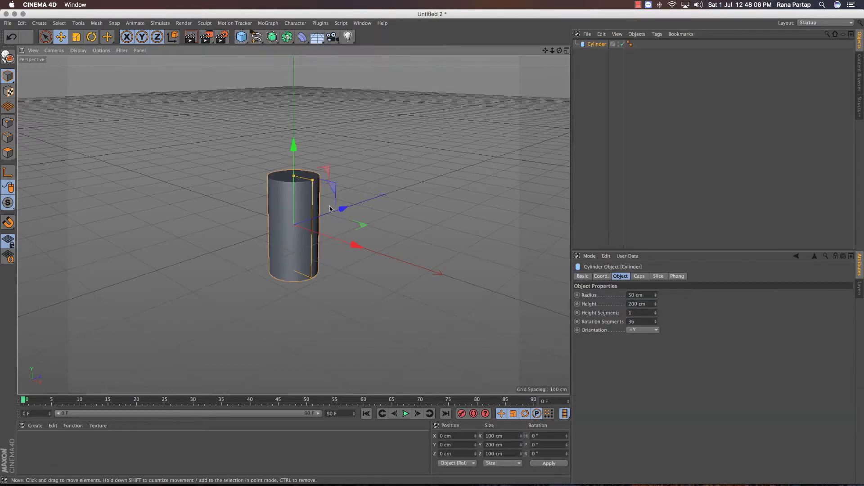
{"action": "left_click", "coordinate": [79, 51]}
{"action": "left_click", "coordinate": [85, 73]}
{"action": "scroll", "coordinate": [231, 186], "scroll_direction": "up", "scroll_amount": 2}
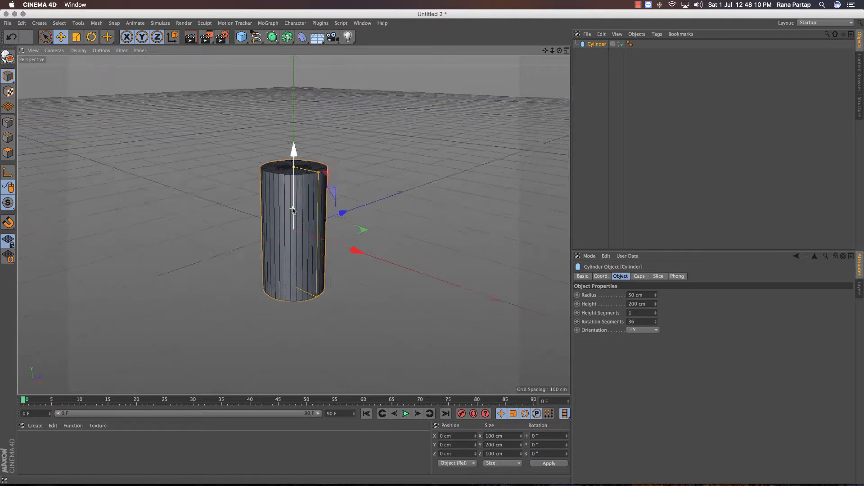
{"action": "scroll", "coordinate": [231, 186], "scroll_direction": "up", "scroll_amount": 2}
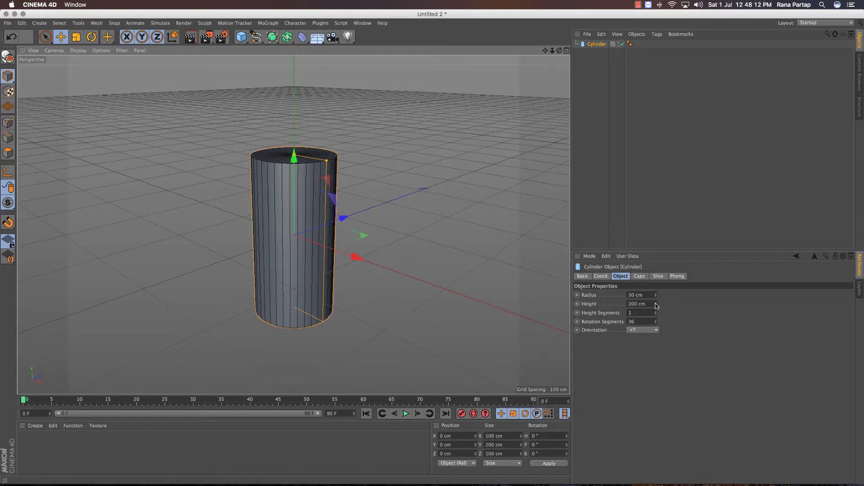
Step: Give the cylinder a height of 400 cm and 36 height segments
{"action": "left_click", "coordinate": [649, 304]}
{"action": "type", "text": "4"}
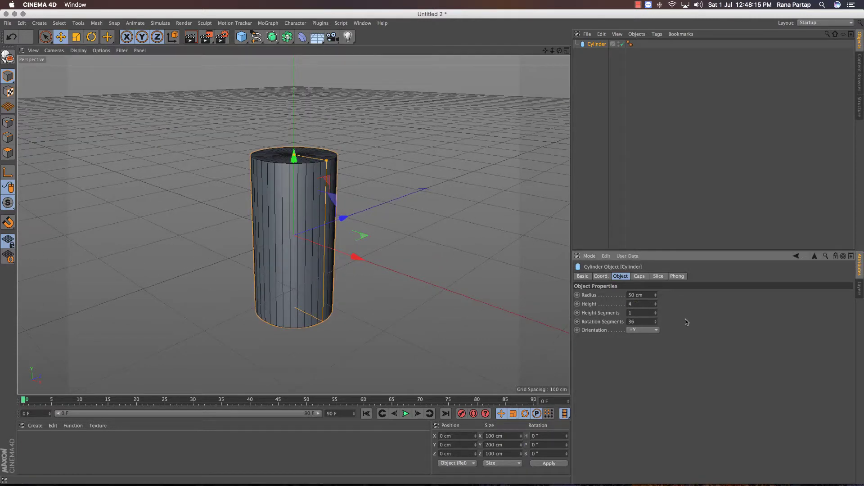
{"action": "type", "text": "00"}
{"action": "key", "text": "Return"}
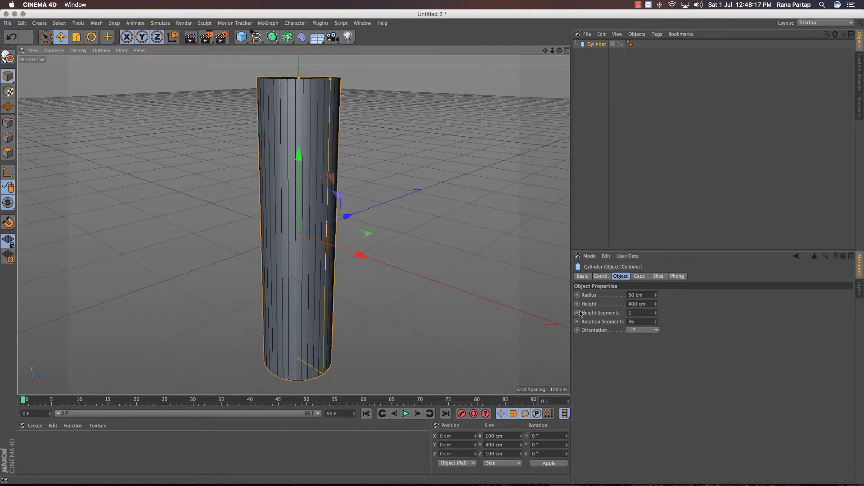
{"action": "key", "text": "Tab"}
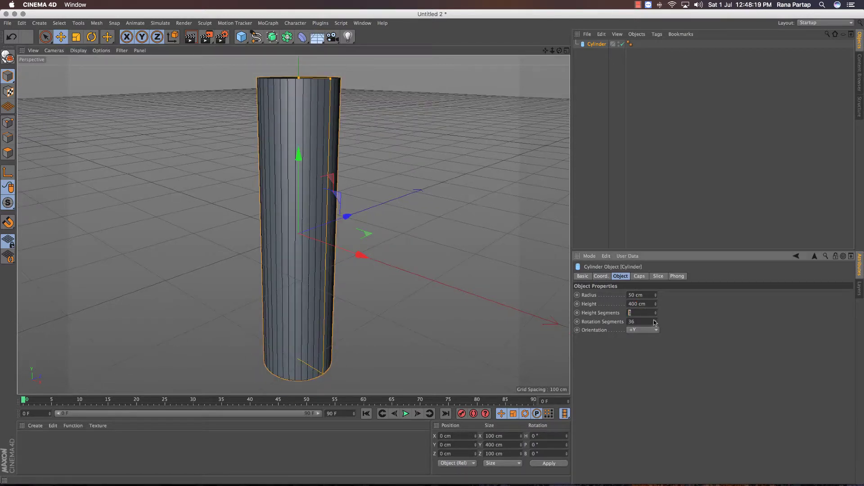
{"action": "type", "text": "36"}
{"action": "key", "text": "Return"}
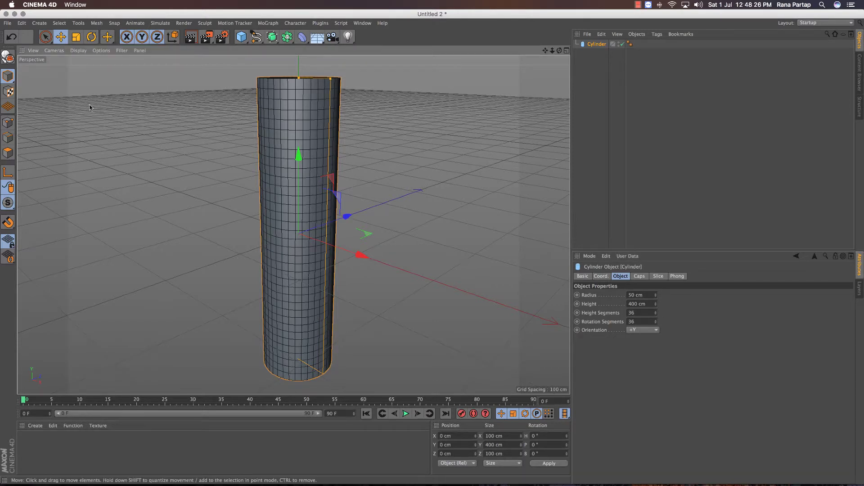
Step: Make the cylinder editable and select all its polygons with Fill Selection in Polygon mode
{"action": "left_click", "coordinate": [7, 58]}
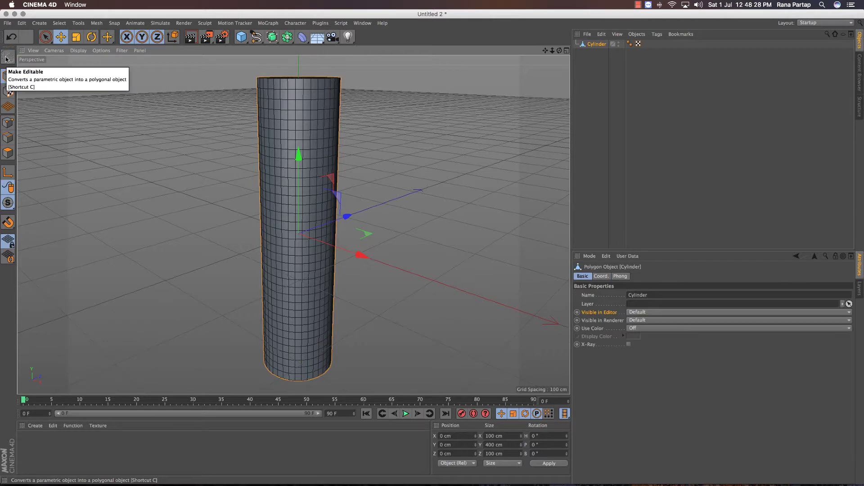
{"action": "left_click", "coordinate": [7, 153]}
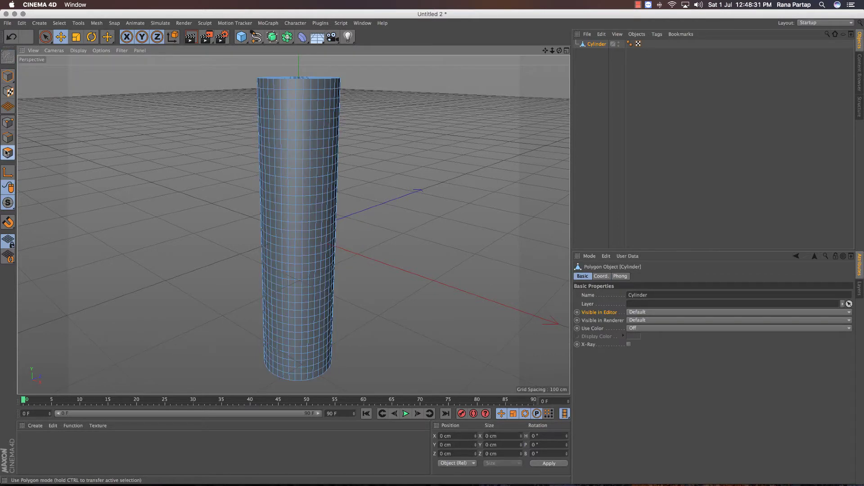
{"action": "left_click", "coordinate": [59, 23]}
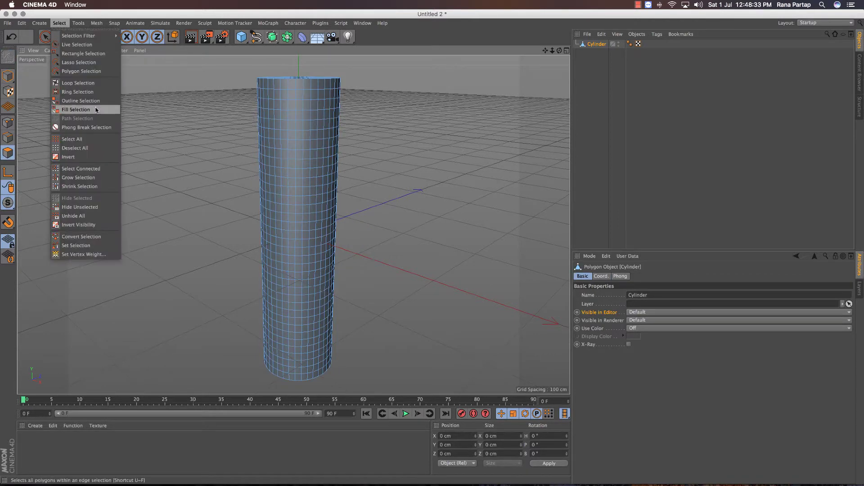
{"action": "left_click", "coordinate": [75, 139]}
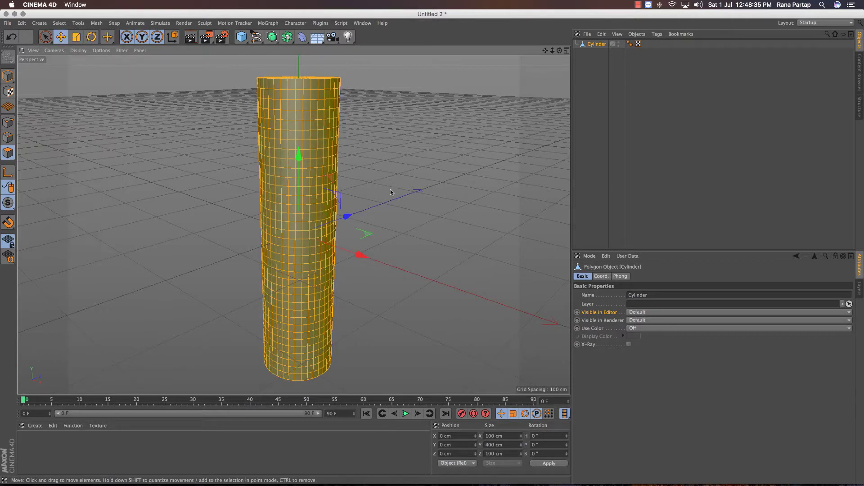
{"action": "scroll", "coordinate": [390, 190], "scroll_direction": "down", "scroll_amount": 2}
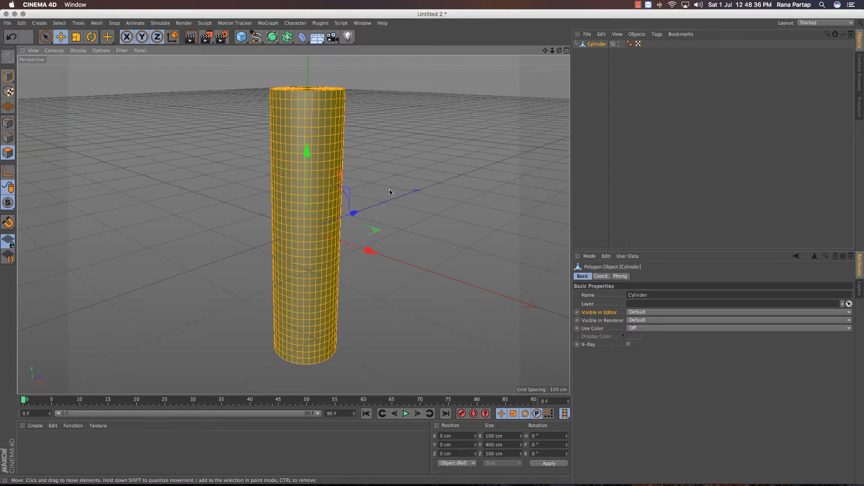
{"action": "right_click", "coordinate": [320, 130]}
Step: Set the Extrude tool to 100% variation with Preserve Groups turned off
{"action": "left_click", "coordinate": [353, 283]}
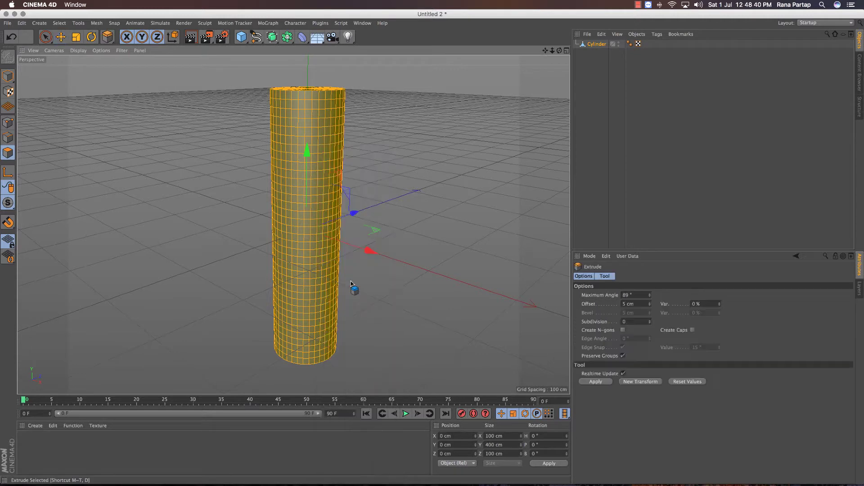
{"action": "left_click", "coordinate": [708, 304]}
{"action": "type", "text": "100"}
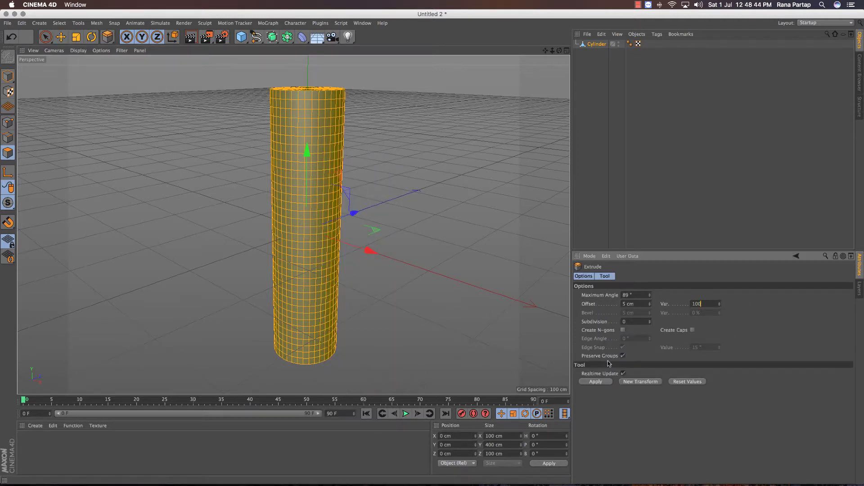
{"action": "left_click", "coordinate": [622, 356]}
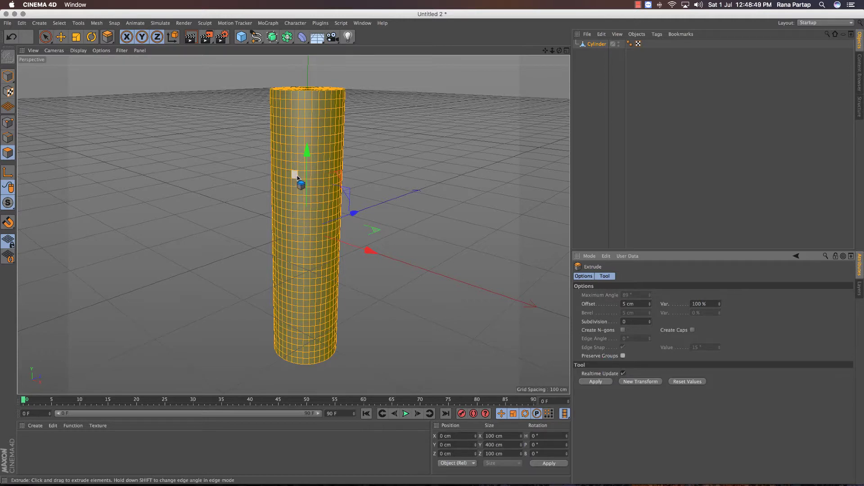
Step: Extrude the faces about 7.4 cm and inspect the blocky result from a low side view
{"action": "left_click_drag", "start_coordinate": [361, 162], "coordinate": [362, 177], "text": "alt"}
{"action": "left_click_drag", "start_coordinate": [308, 210], "coordinate": [315, 210]}
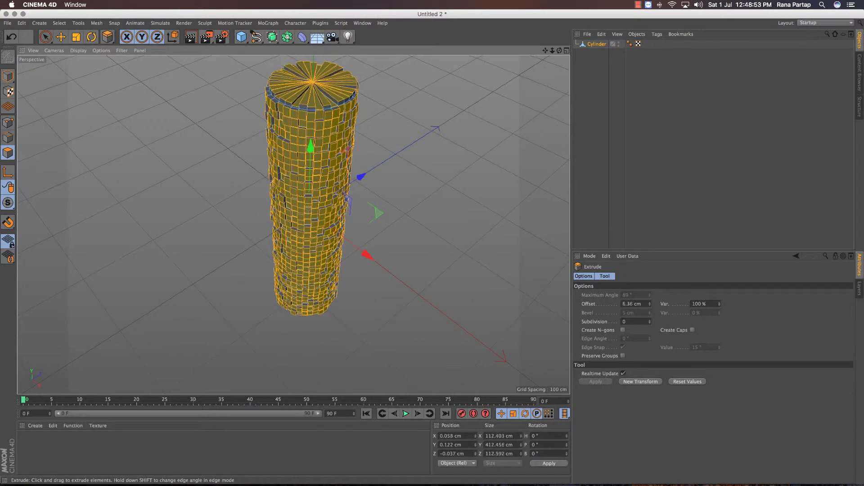
{"action": "left_click_drag", "start_coordinate": [372, 163], "coordinate": [367, 163]}
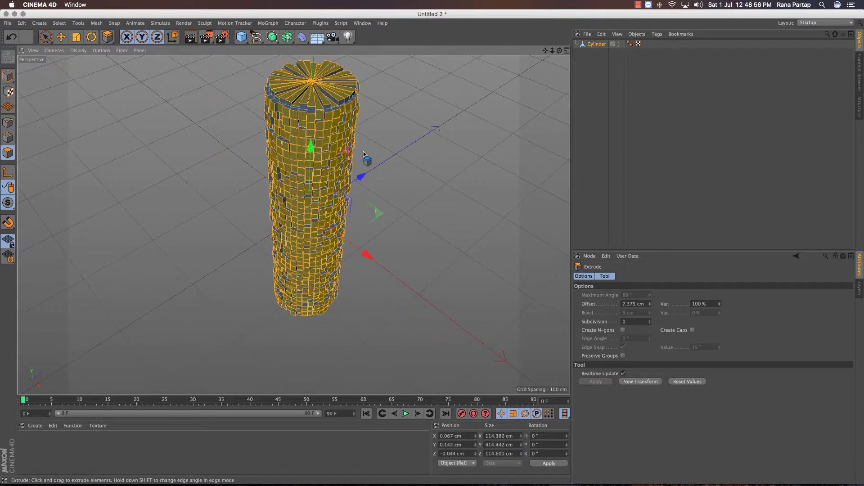
{"action": "scroll", "coordinate": [343, 144], "scroll_direction": "up", "scroll_amount": 2}
{"action": "scroll", "coordinate": [333, 135], "scroll_direction": "up", "scroll_amount": 3}
{"action": "scroll", "coordinate": [328, 132], "scroll_direction": "up", "scroll_amount": 3}
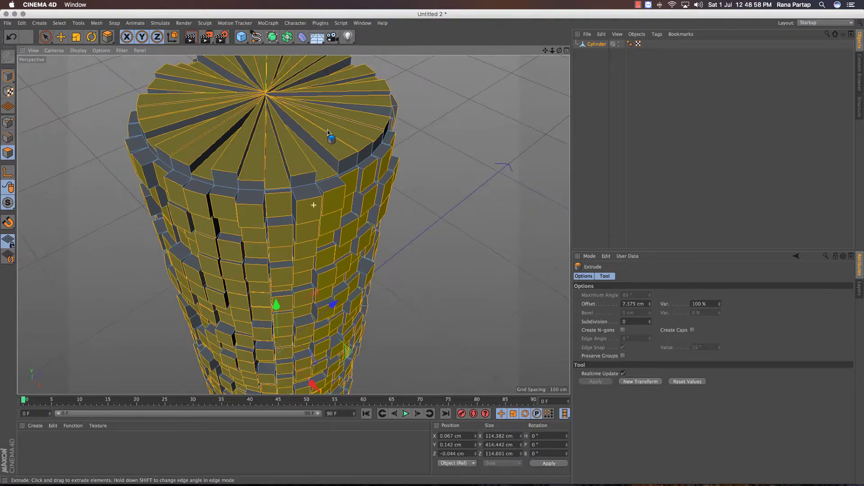
{"action": "mouse_move", "coordinate": [327, 133]}
{"action": "left_mouse_down", "text": "alt"}
{"action": "mouse_move", "coordinate": [323, 145]}
{"action": "mouse_move", "coordinate": [199, 173]}
{"action": "mouse_move", "coordinate": [195, 193]}
{"action": "mouse_move", "coordinate": [297, 135]}
{"action": "mouse_move", "coordinate": [302, 204]}
{"action": "mouse_move", "coordinate": [323, 290]}
{"action": "mouse_move", "coordinate": [313, 325]}
{"action": "mouse_move", "coordinate": [322, 332]}
{"action": "mouse_move", "coordinate": [299, 252]}
{"action": "mouse_move", "coordinate": [311, 256]}
{"action": "left_mouse_up", "text": "alt"}
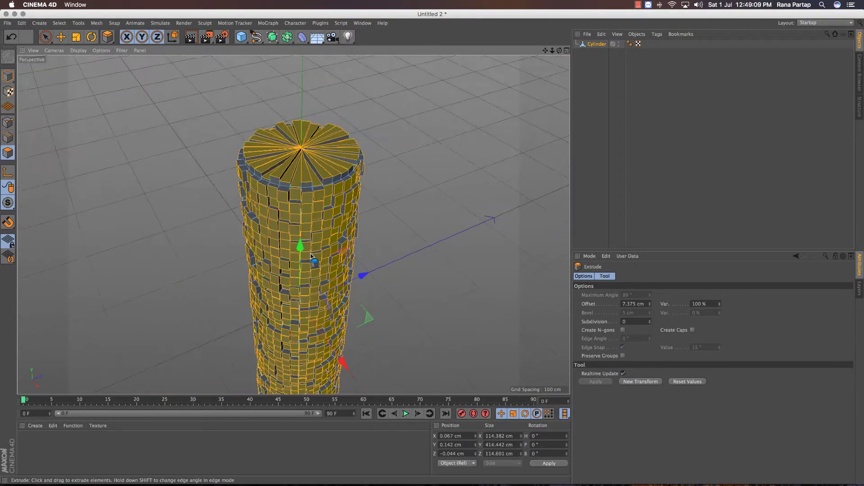
{"action": "scroll", "coordinate": [312, 255], "scroll_direction": "down", "scroll_amount": 2}
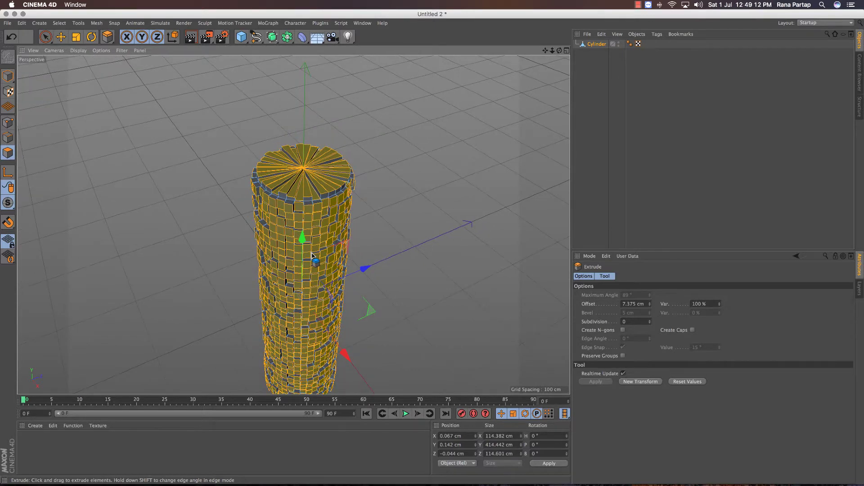
Step: Add a Bend deformer and parent it under the Cylinder
{"action": "left_click", "coordinate": [45, 37]}
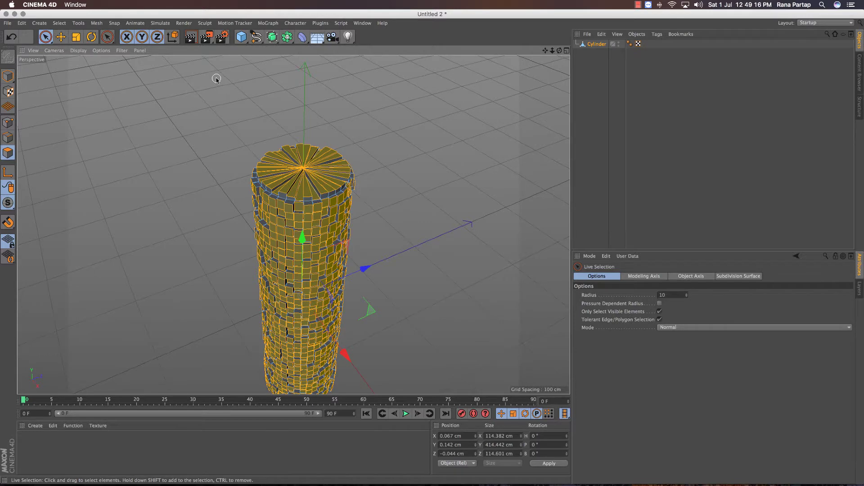
{"action": "left_click_drag", "start_coordinate": [302, 37], "coordinate": [328, 47]}
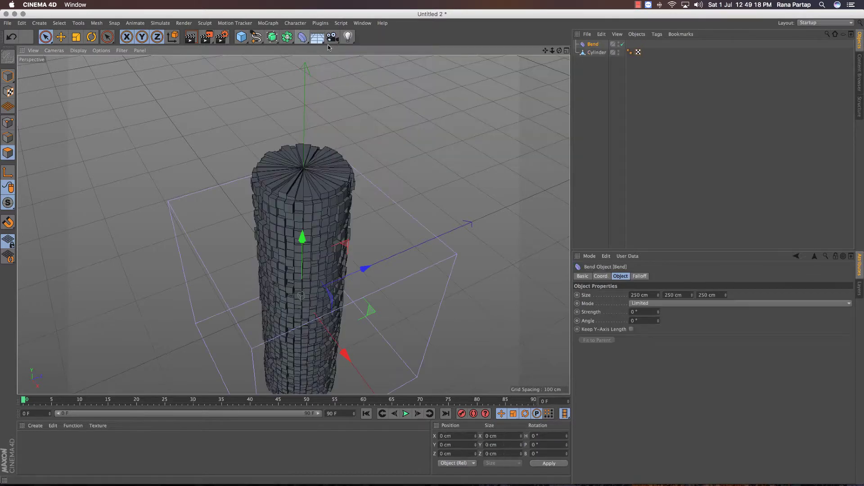
{"action": "left_click_drag", "start_coordinate": [592, 44], "coordinate": [594, 53]}
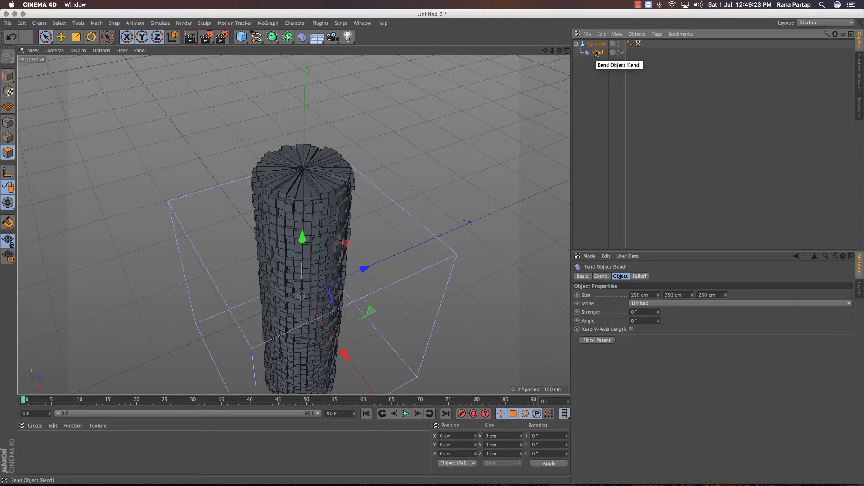
Step: Size the Bend deformer to 200 × 400 × 200 cm
{"action": "left_click", "coordinate": [653, 294]}
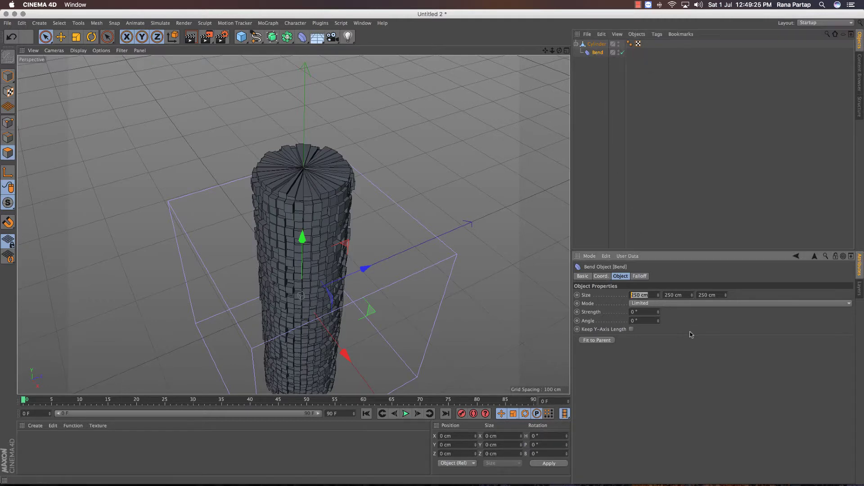
{"action": "scroll", "coordinate": [324, 286], "scroll_direction": "down", "scroll_amount": 1}
{"action": "left_click_drag", "start_coordinate": [325, 286], "coordinate": [328, 224], "text": "alt"}
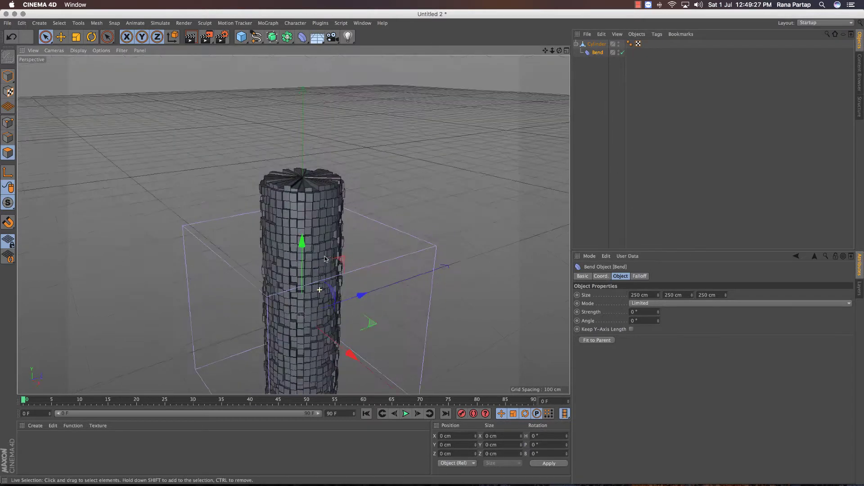
{"action": "mouse_move", "coordinate": [312, 308]}
{"action": "left_mouse_down", "text": "alt"}
{"action": "mouse_move", "coordinate": [315, 288]}
{"action": "mouse_move", "coordinate": [337, 287]}
{"action": "mouse_move", "coordinate": [336, 262]}
{"action": "left_mouse_up", "text": "alt"}
{"action": "scroll", "coordinate": [315, 288], "scroll_direction": "down", "scroll_amount": 2}
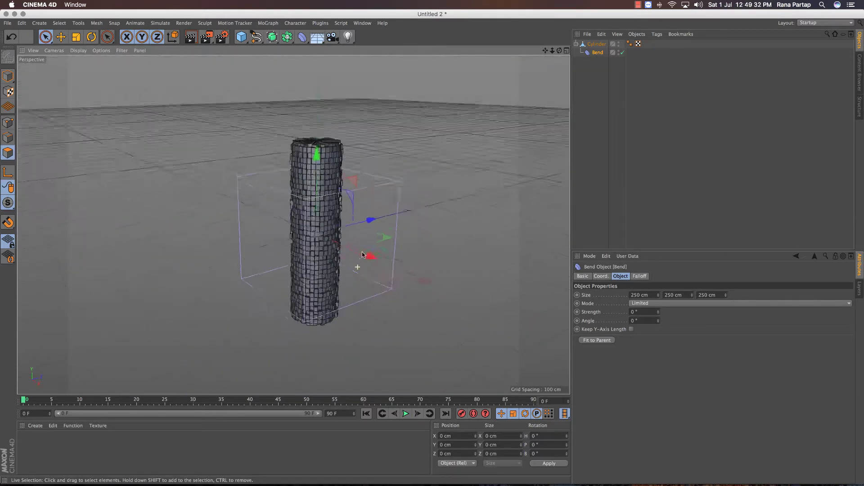
{"action": "double_click", "coordinate": [642, 294]}
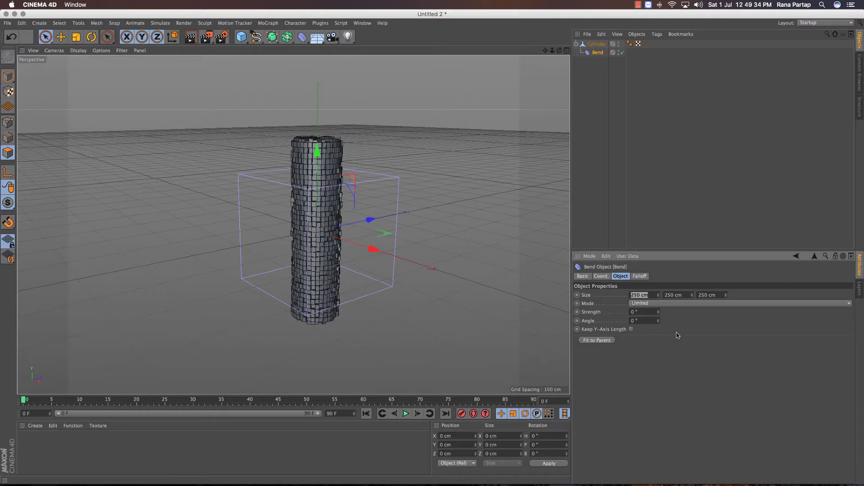
{"action": "type", "text": "200"}
{"action": "double_click", "coordinate": [714, 295]}
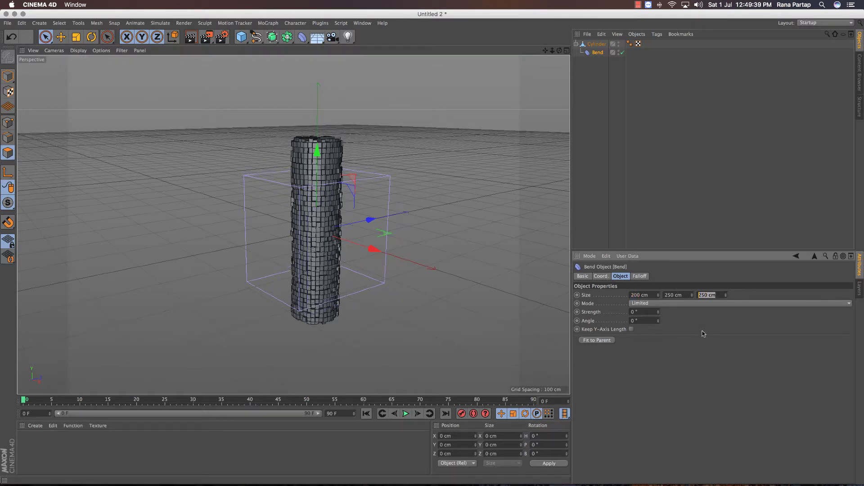
{"action": "type", "text": "200"}
{"action": "key", "text": "Return"}
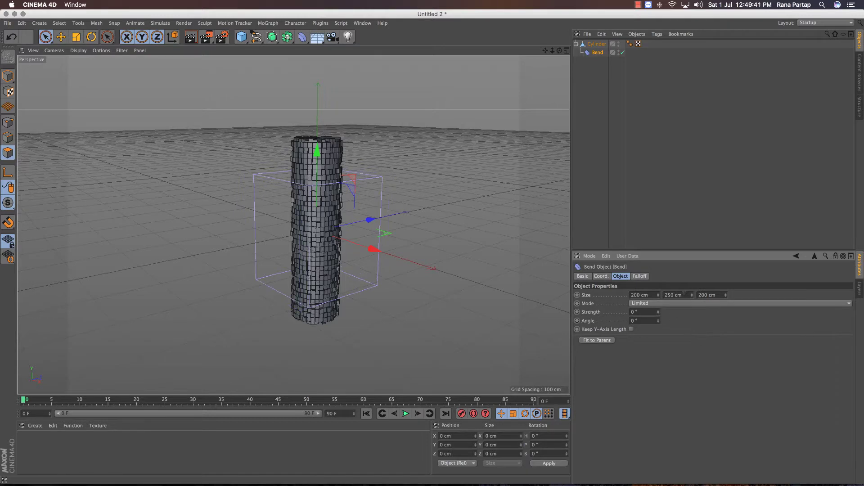
{"action": "type", "text": "400"}
{"action": "key", "text": "Return"}
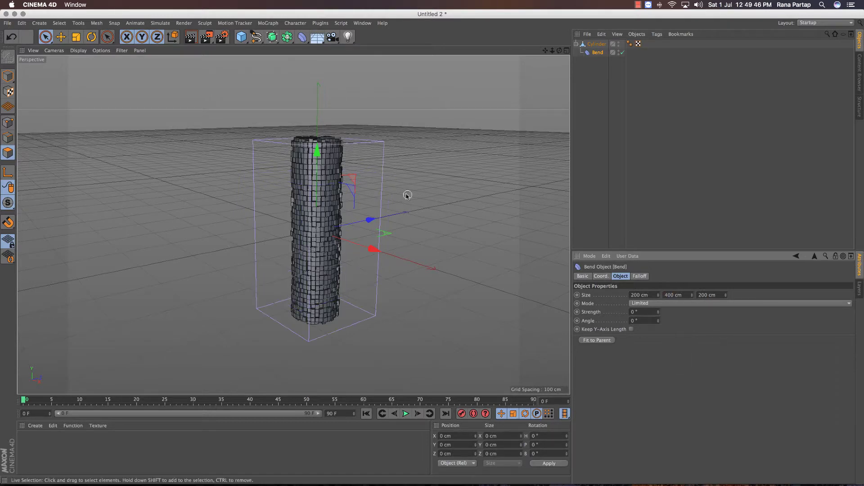
Step: Test the bend strength and set the Bend angle to 21°
{"action": "mouse_move", "coordinate": [380, 206]}
{"action": "left_mouse_down", "text": "alt"}
{"action": "mouse_move", "coordinate": [352, 216]}
{"action": "mouse_move", "coordinate": [427, 227]}
{"action": "left_mouse_up", "text": "alt"}
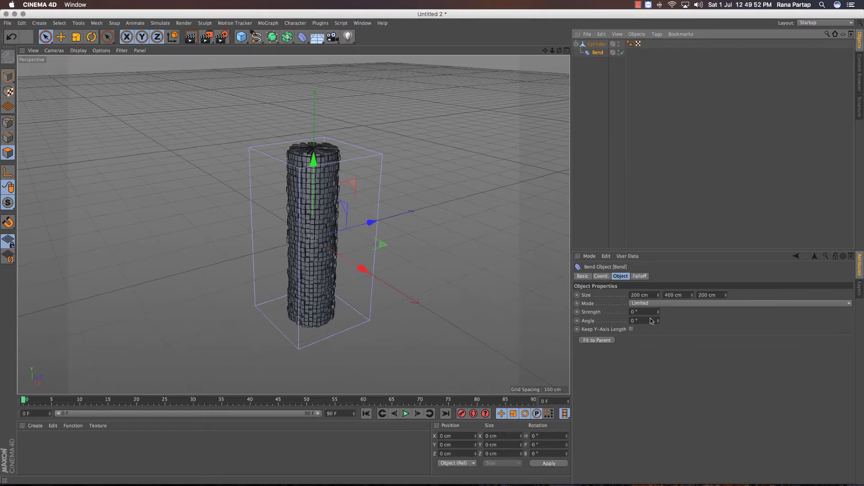
{"action": "left_click_drag", "start_coordinate": [659, 314], "coordinate": [659, 312]}
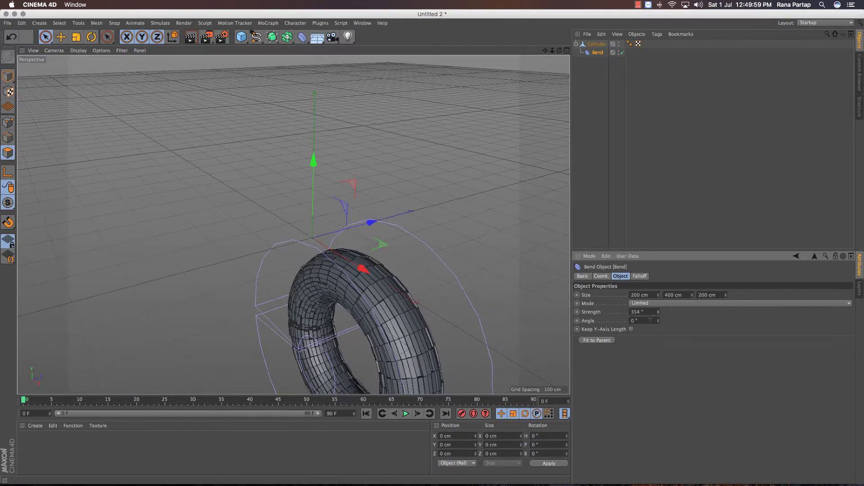
{"action": "type", "text": "21"}
{"action": "key", "text": "Return"}
Step: Check the curled ring, then reset bend strength to 0 so the cylinder stands straight
{"action": "mouse_move", "coordinate": [435, 308]}
{"action": "left_mouse_down", "text": "alt"}
{"action": "mouse_move", "coordinate": [478, 191]}
{"action": "mouse_move", "coordinate": [399, 243]}
{"action": "mouse_move", "coordinate": [391, 202]}
{"action": "left_mouse_up", "text": "alt"}
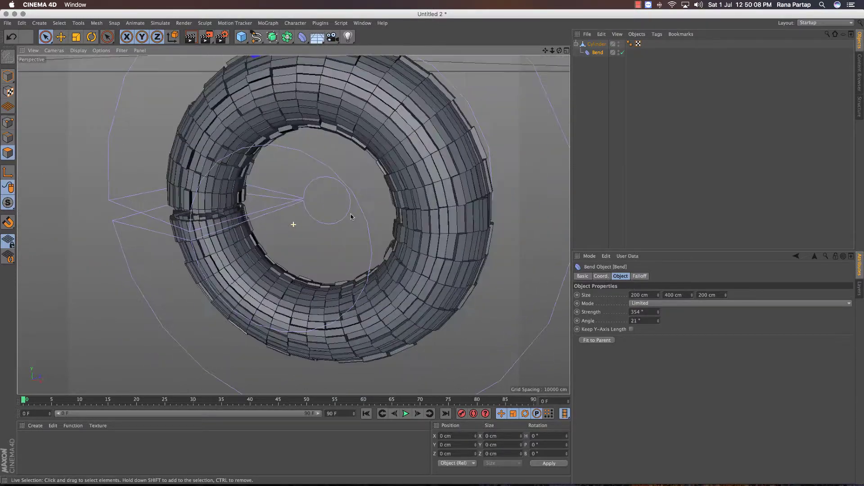
{"action": "mouse_move", "coordinate": [391, 202]}
{"action": "left_mouse_down", "text": "alt"}
{"action": "mouse_move", "coordinate": [348, 221]}
{"action": "mouse_move", "coordinate": [464, 240]}
{"action": "left_mouse_up", "text": "alt"}
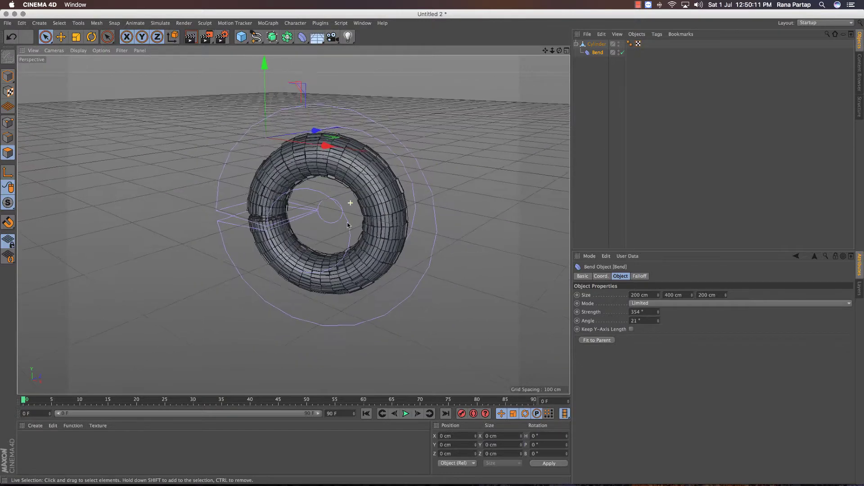
{"action": "double_click", "coordinate": [650, 312]}
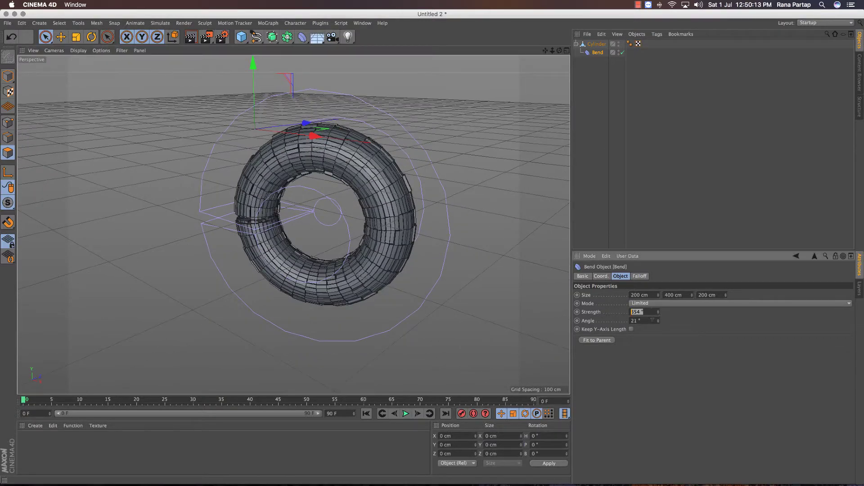
{"action": "type", "text": "0"}
{"action": "key", "text": "Return"}
{"action": "mouse_move", "coordinate": [275, 283]}
{"action": "left_mouse_down", "text": "alt"}
{"action": "mouse_move", "coordinate": [260, 265]}
{"action": "mouse_move", "coordinate": [308, 278]}
{"action": "mouse_move", "coordinate": [295, 262]}
{"action": "left_mouse_up", "text": "alt"}
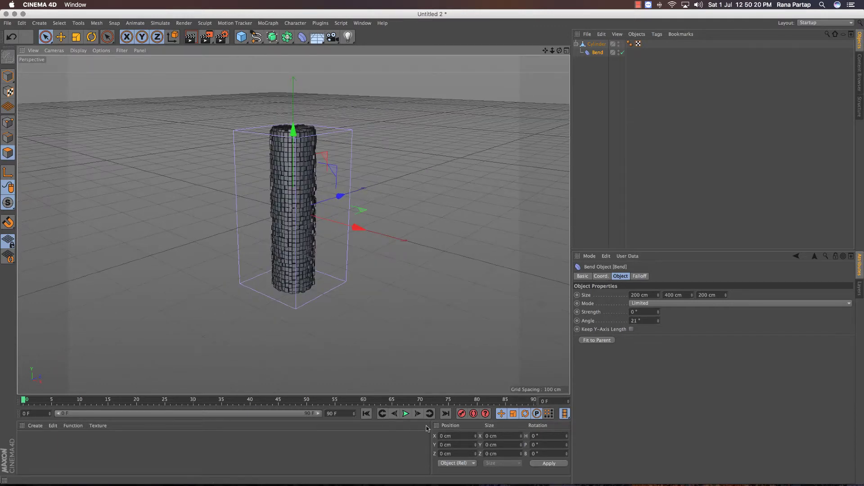
Step: Set the timeline to 200 frames and select the Bend deformer's Strength parameter
{"action": "left_click", "coordinate": [333, 413]}
{"action": "type", "text": "200"}
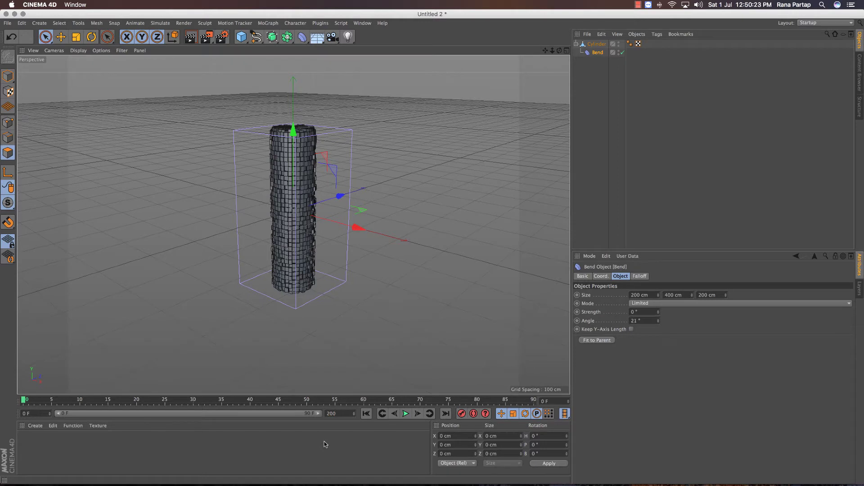
{"action": "key", "text": "Return"}
{"action": "double_click", "coordinate": [179, 414]}
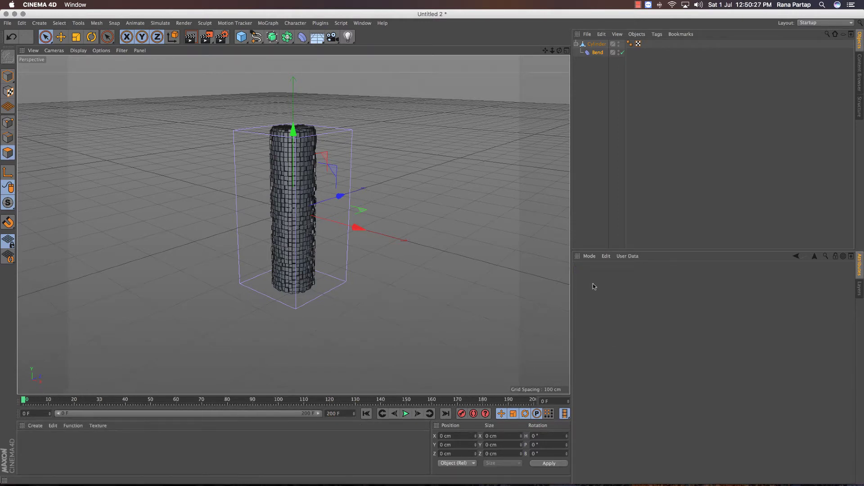
{"action": "left_click", "coordinate": [598, 53]}
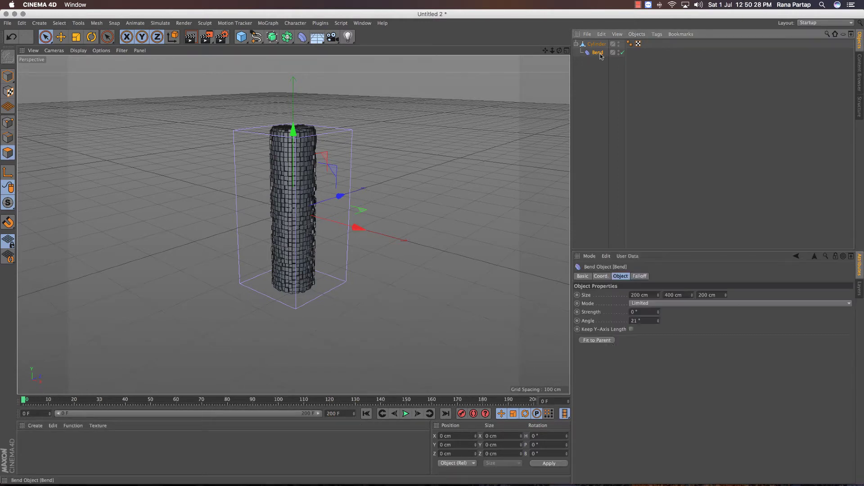
{"action": "left_click", "coordinate": [580, 313]}
{"action": "right_click", "coordinate": [583, 313]}
Step: At frame 50, keyframe Bend strength 360° so the cylinder closes into a ring
{"action": "left_click_drag", "start_coordinate": [24, 400], "coordinate": [150, 404]}
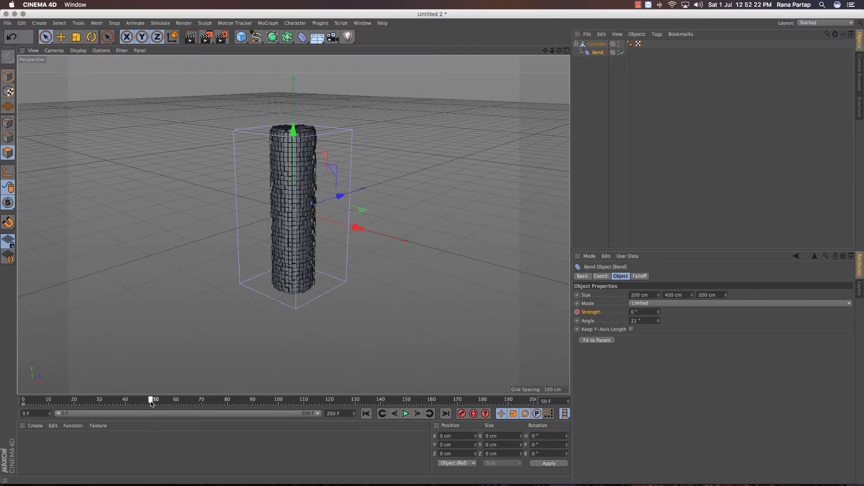
{"action": "left_click", "coordinate": [634, 312]}
{"action": "type", "text": "300"}
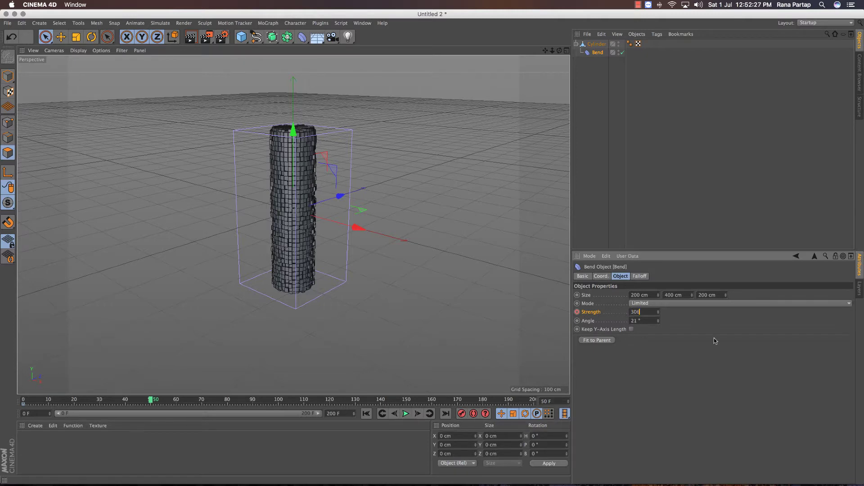
{"action": "key", "text": "Return"}
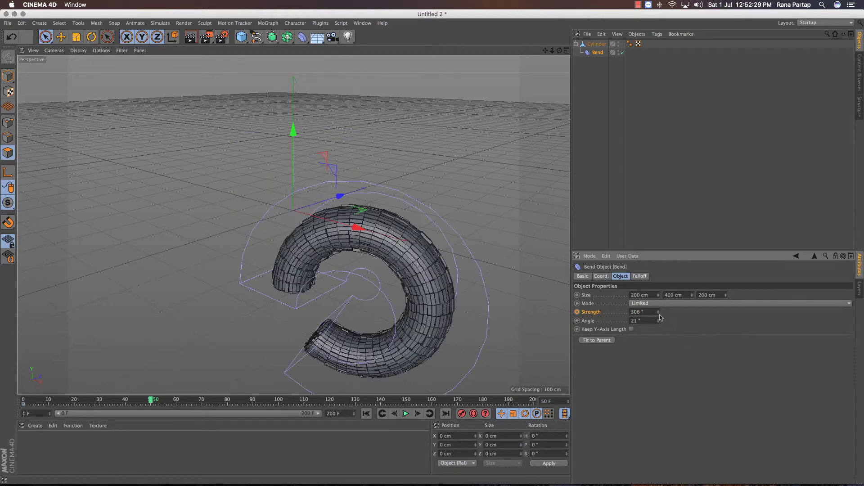
{"action": "mouse_move", "coordinate": [658, 314]}
{"action": "left_mouse_down"}
{"action": "mouse_move", "coordinate": [658, 297]}
{"action": "mouse_move", "coordinate": [660, 313]}
{"action": "left_mouse_up"}
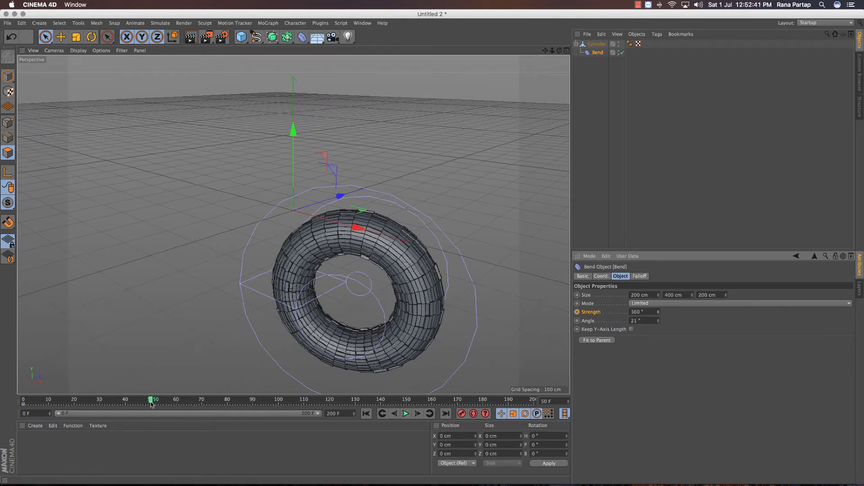
{"action": "right_click", "coordinate": [590, 312]}
{"action": "mouse_move", "coordinate": [610, 317]}
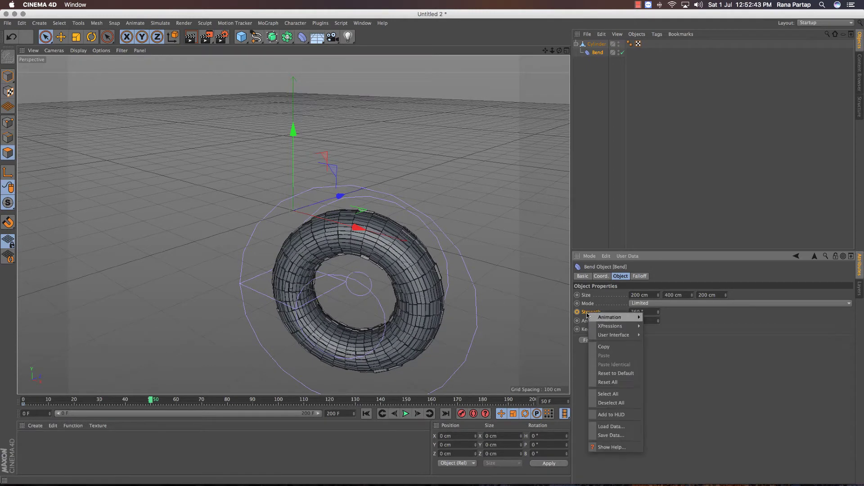
{"action": "left_click", "coordinate": [642, 318]}
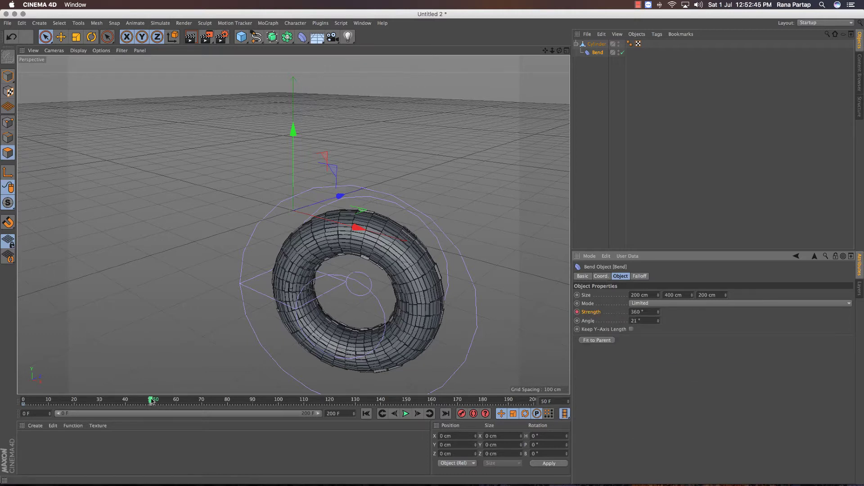
Step: At frame 100, keyframe Bend strength 0 to straighten the cylinder
{"action": "left_click_drag", "start_coordinate": [152, 399], "coordinate": [281, 401]}
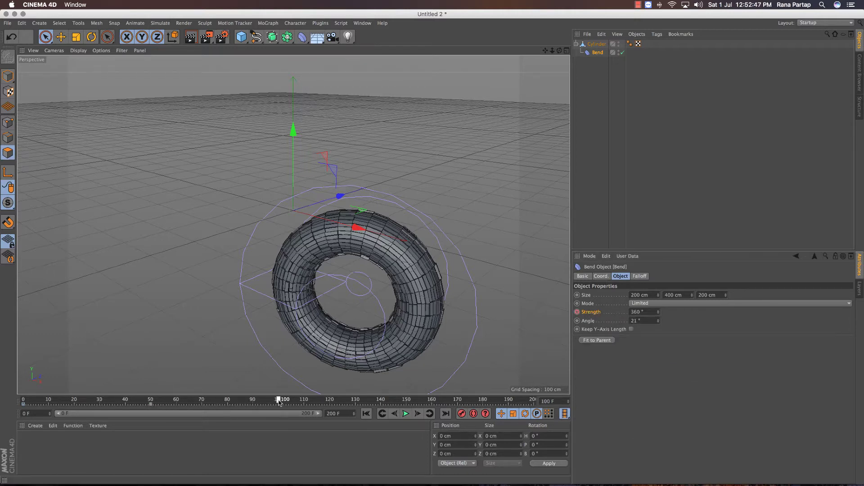
{"action": "left_click", "coordinate": [637, 312]}
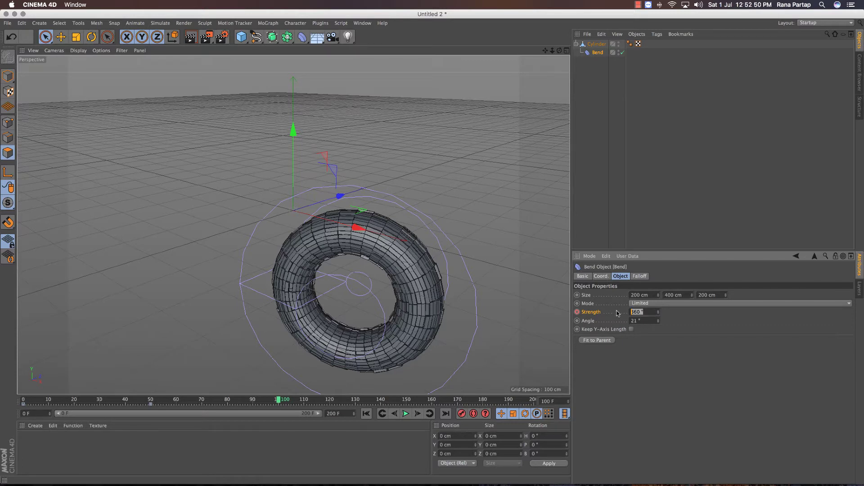
{"action": "type", "text": "0"}
{"action": "key", "text": "Return"}
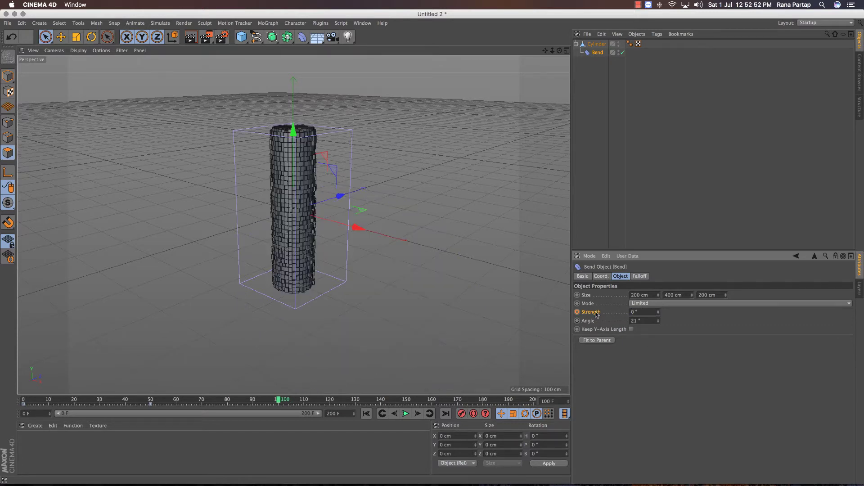
{"action": "right_click", "coordinate": [596, 313]}
{"action": "left_click", "coordinate": [671, 317]}
Step: At frame 150, keyframe Bend strength -360° for a reverse ring
{"action": "mouse_move", "coordinate": [317, 401]}
{"action": "left_mouse_down"}
{"action": "mouse_move", "coordinate": [430, 401]}
{"action": "mouse_move", "coordinate": [410, 400]}
{"action": "left_mouse_up"}
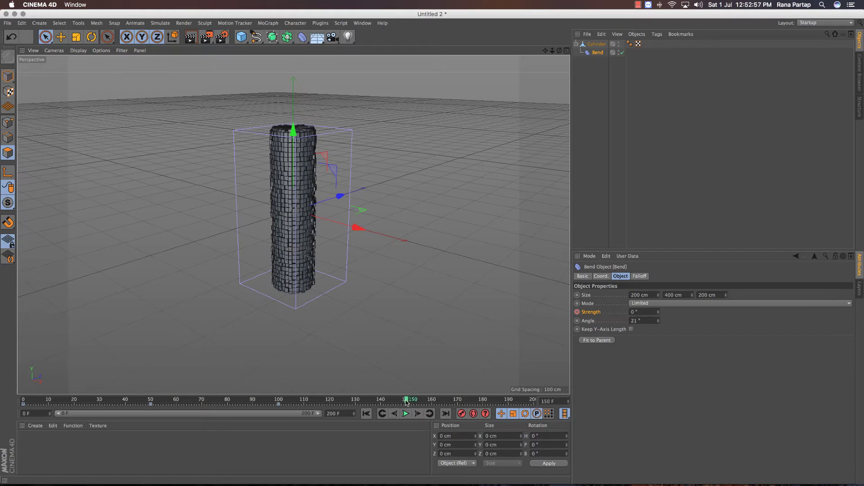
{"action": "left_click_drag", "start_coordinate": [659, 312], "coordinate": [658, 343]}
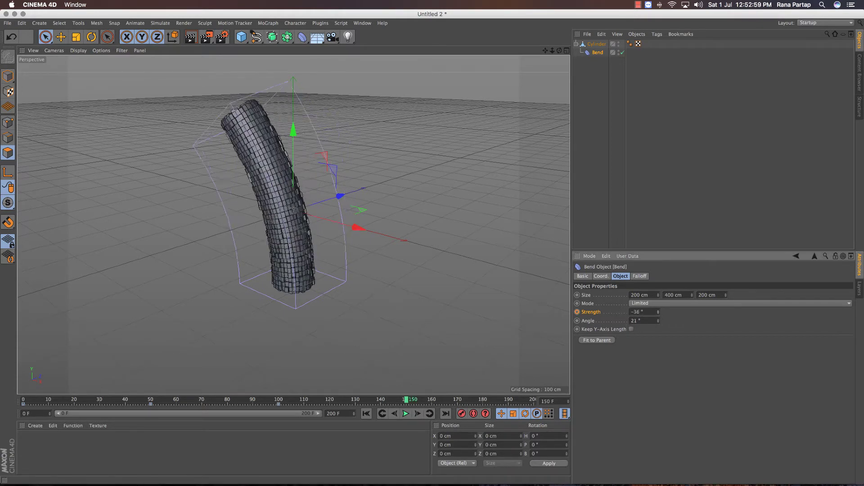
{"action": "left_click_drag", "start_coordinate": [659, 312], "coordinate": [660, 316]}
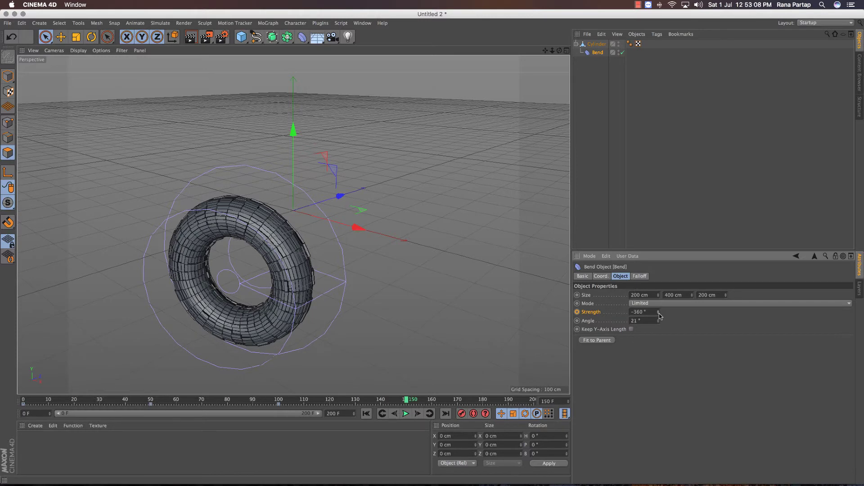
{"action": "right_click", "coordinate": [590, 314]}
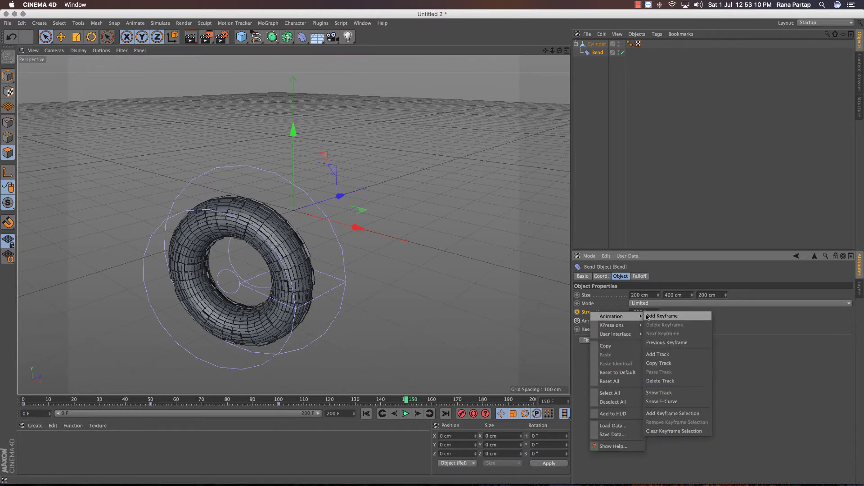
{"action": "left_click", "coordinate": [666, 316]}
Step: At frame 200, keyframe Bend strength 0, then play the animation from frame 0
{"action": "left_click_drag", "start_coordinate": [417, 394], "coordinate": [534, 400]}
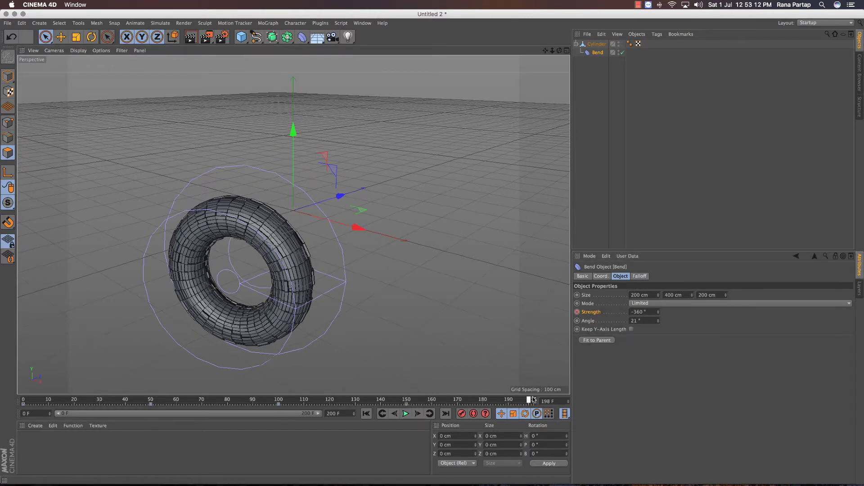
{"action": "left_click_drag", "start_coordinate": [658, 314], "coordinate": [658, 311]}
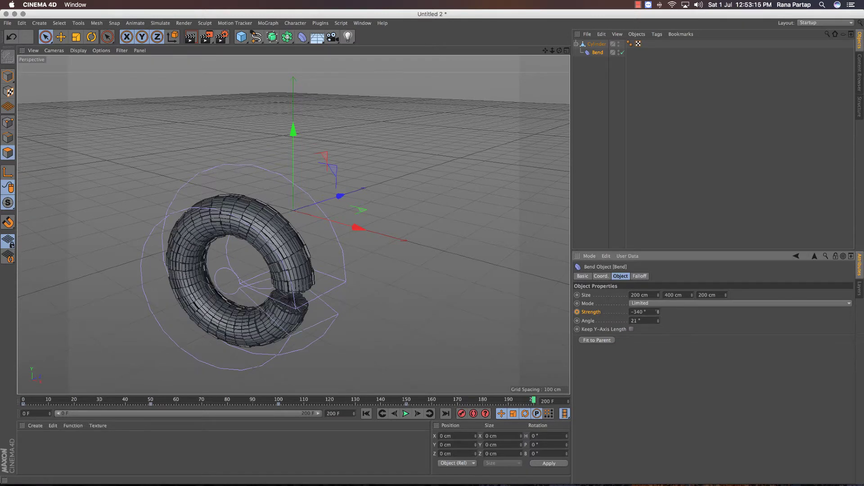
{"action": "type", "text": "0"}
{"action": "key", "text": "Return"}
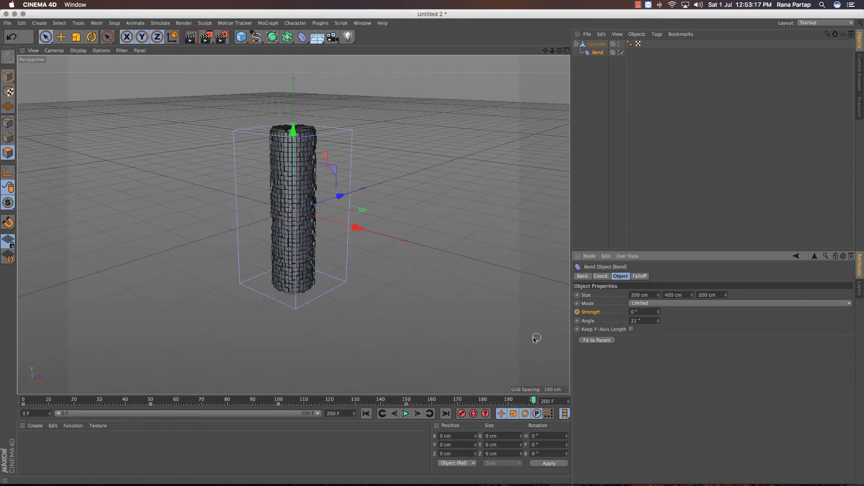
{"action": "right_click", "coordinate": [594, 313]}
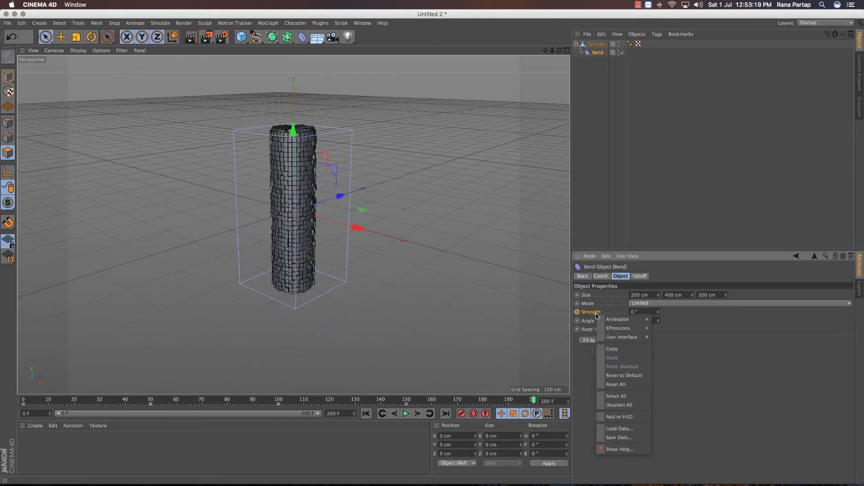
{"action": "left_click", "coordinate": [673, 317]}
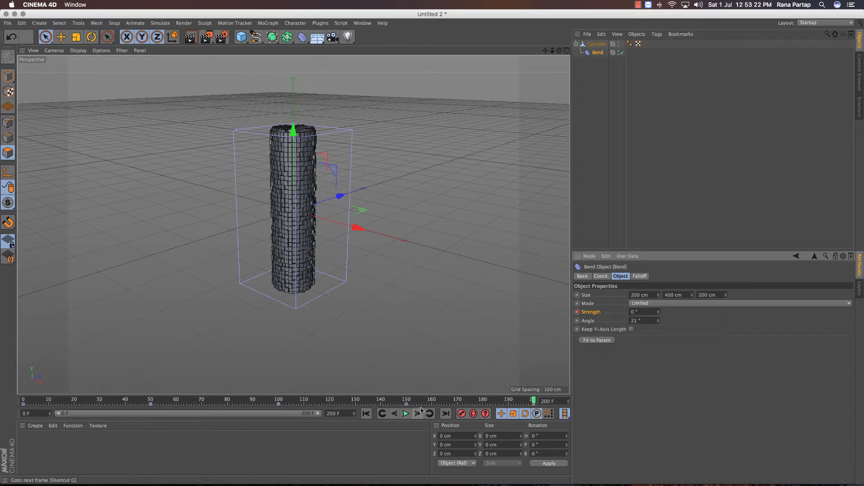
{"action": "left_click", "coordinate": [366, 413]}
{"action": "left_click", "coordinate": [406, 414]}
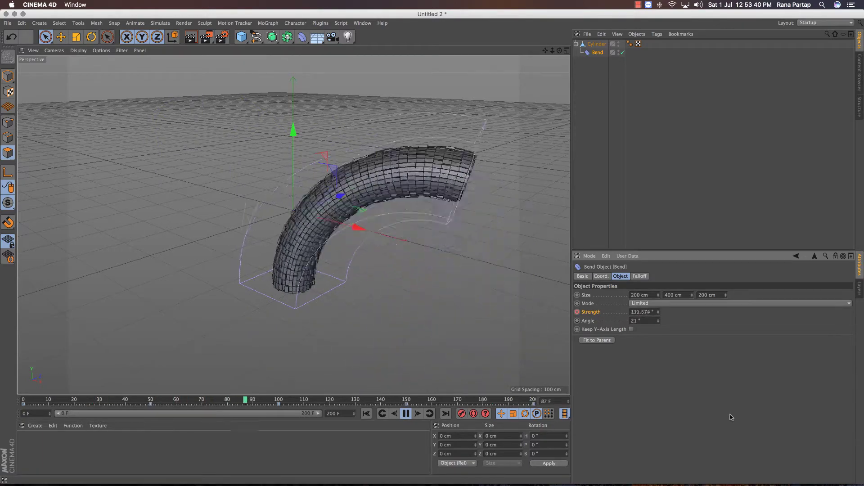
{"action": "left_click", "coordinate": [406, 413]}
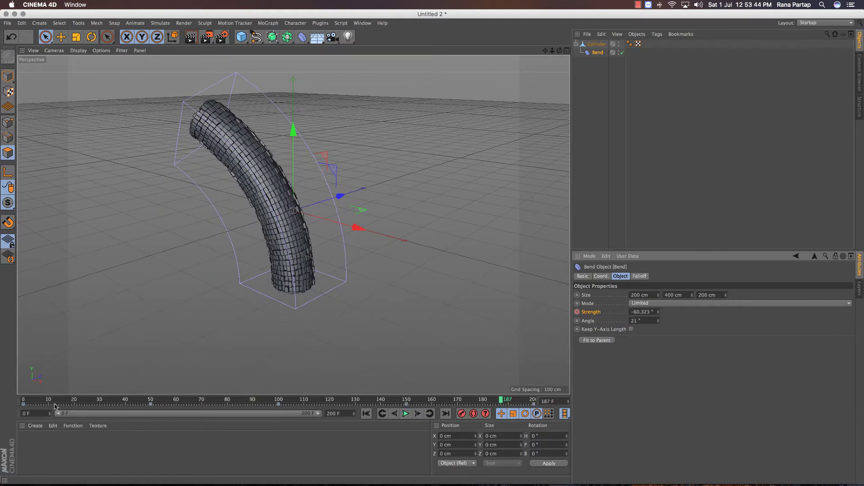
{"action": "left_click_drag", "start_coordinate": [55, 406], "coordinate": [1, 400]}
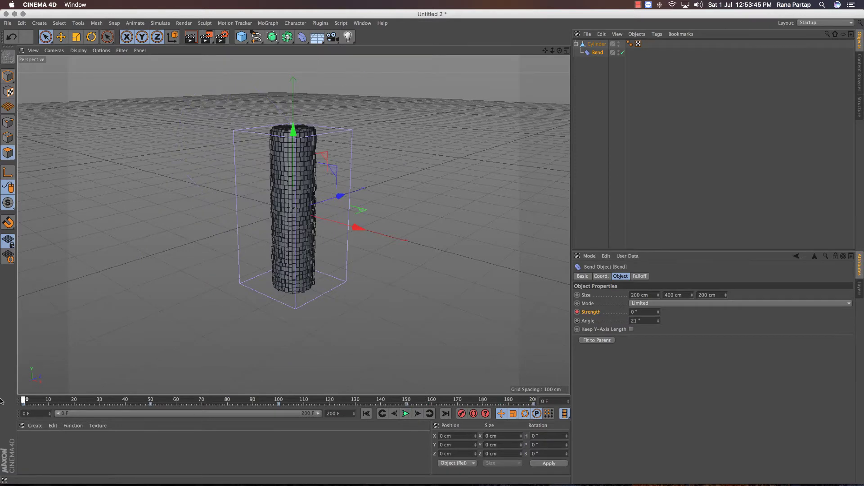
Step: Select the Cylinder in Model mode and switch to the four-view layout
{"action": "left_click", "coordinate": [576, 44]}
{"action": "left_click", "coordinate": [591, 44]}
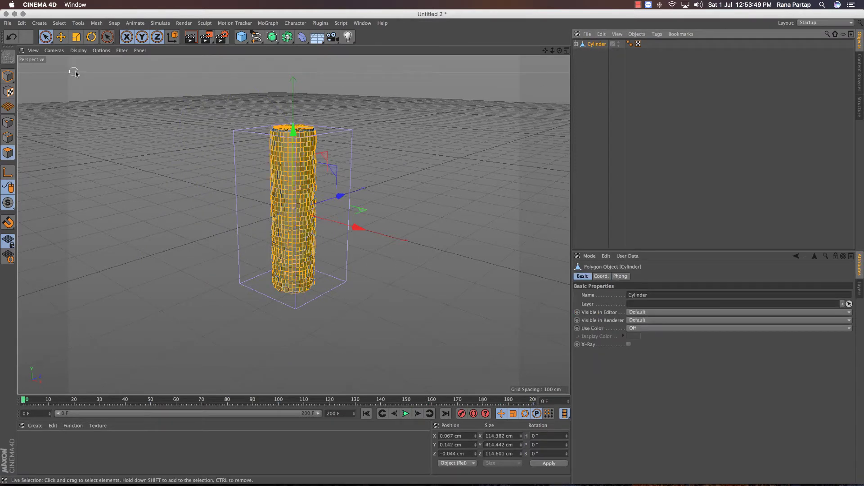
{"action": "left_click", "coordinate": [46, 38]}
{"action": "left_click", "coordinate": [10, 77]}
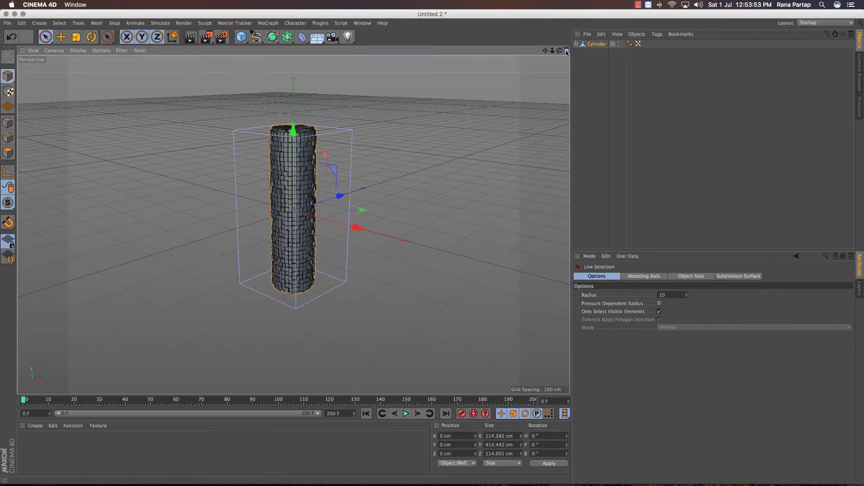
{"action": "middle_click", "coordinate": [368, 147]}
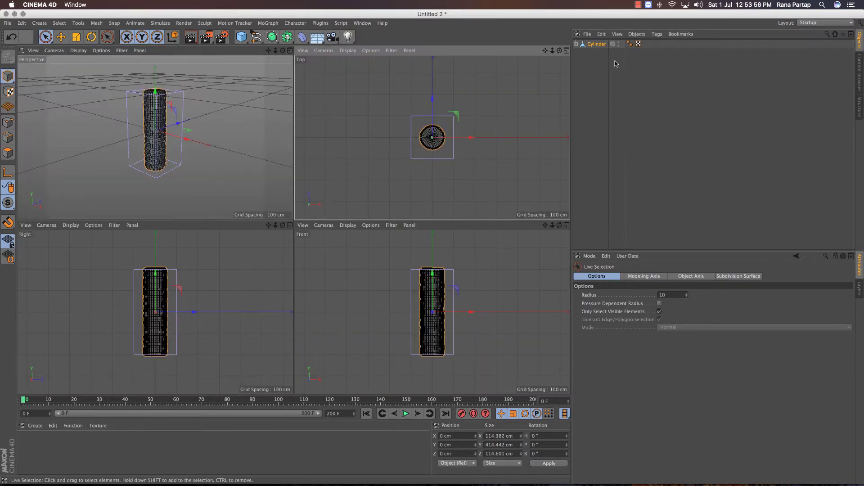
Step: Copy and paste the cylinder, moving Cylinder.1 about 302 cm along Z in Top view
{"action": "left_click", "coordinate": [597, 44]}
{"action": "left_click", "coordinate": [21, 23]}
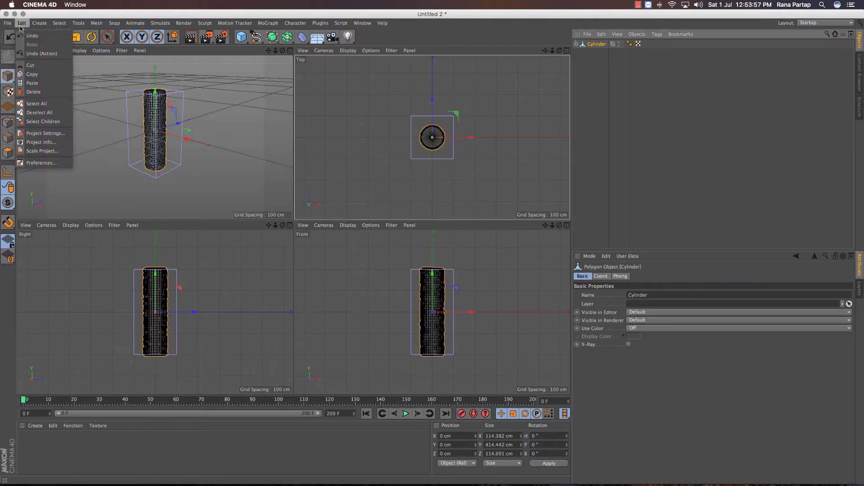
{"action": "left_click", "coordinate": [30, 74]}
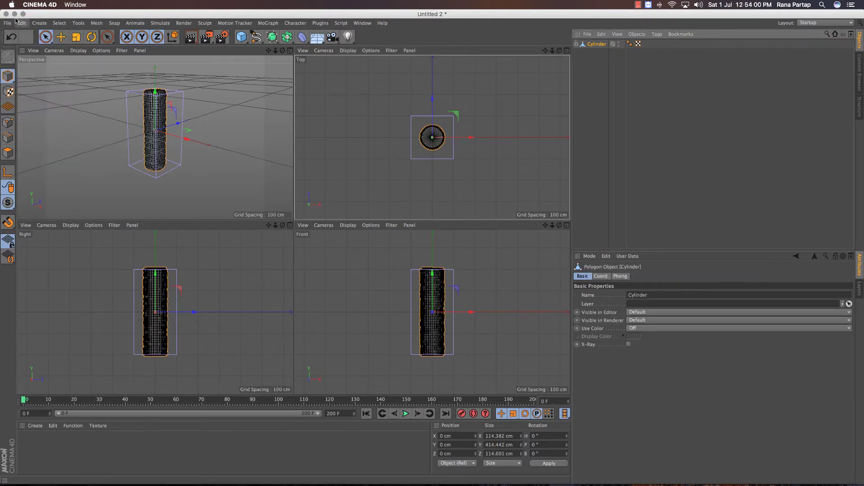
{"action": "left_click", "coordinate": [20, 24]}
{"action": "left_click", "coordinate": [30, 83]}
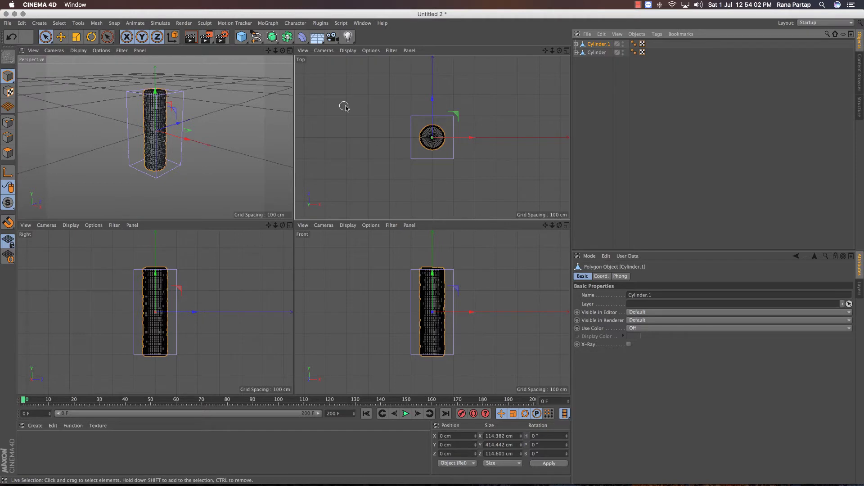
{"action": "left_click_drag", "start_coordinate": [433, 100], "coordinate": [432, 33]}
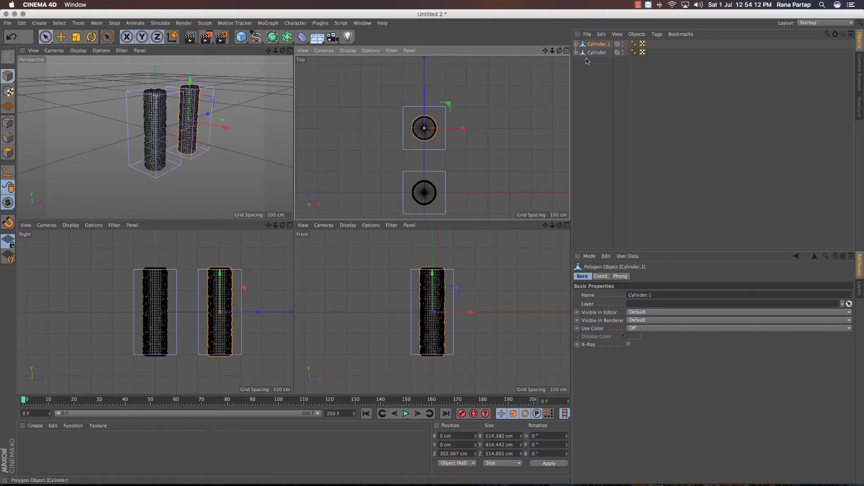
Step: Duplicate Cylinder.1 to Z 604 cm and stagger the copies to X 203 and 405 cm
{"action": "left_click", "coordinate": [595, 46]}
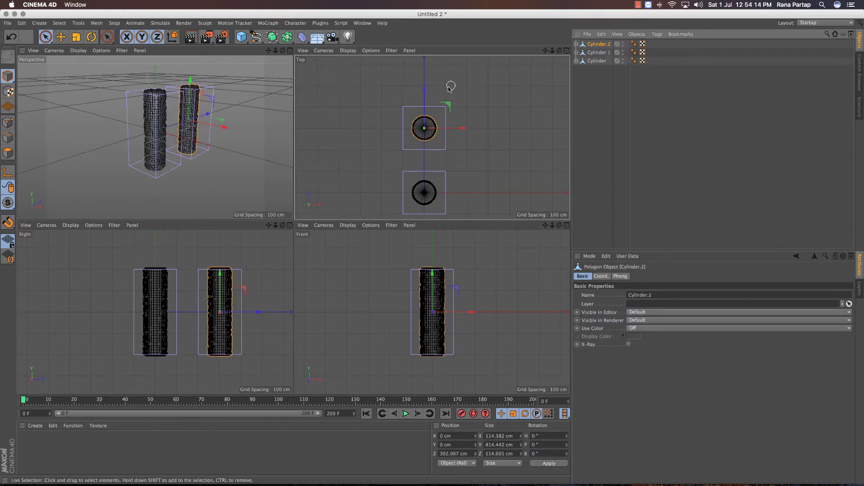
{"action": "left_click_drag", "start_coordinate": [424, 102], "coordinate": [424, 35]}
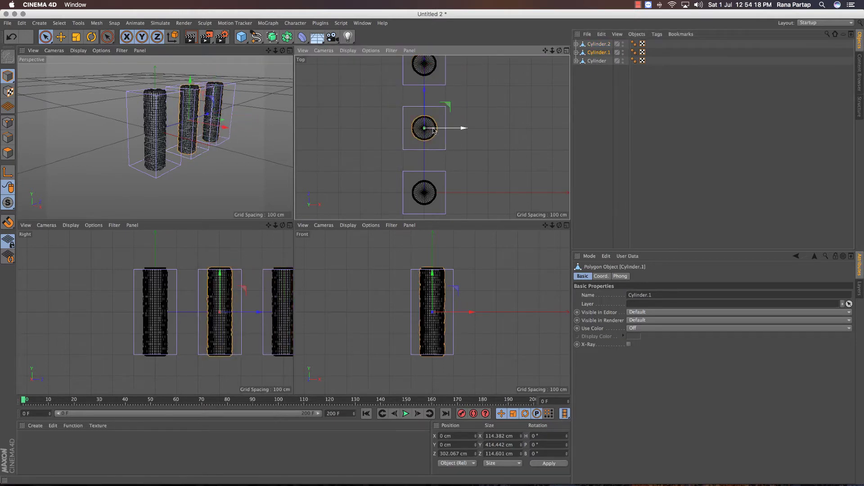
{"action": "left_click_drag", "start_coordinate": [455, 130], "coordinate": [496, 131]}
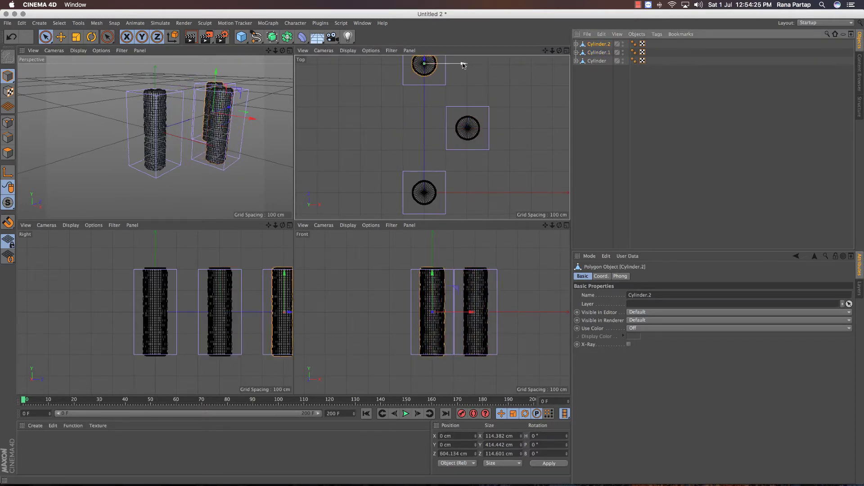
{"action": "left_click_drag", "start_coordinate": [464, 65], "coordinate": [545, 72]}
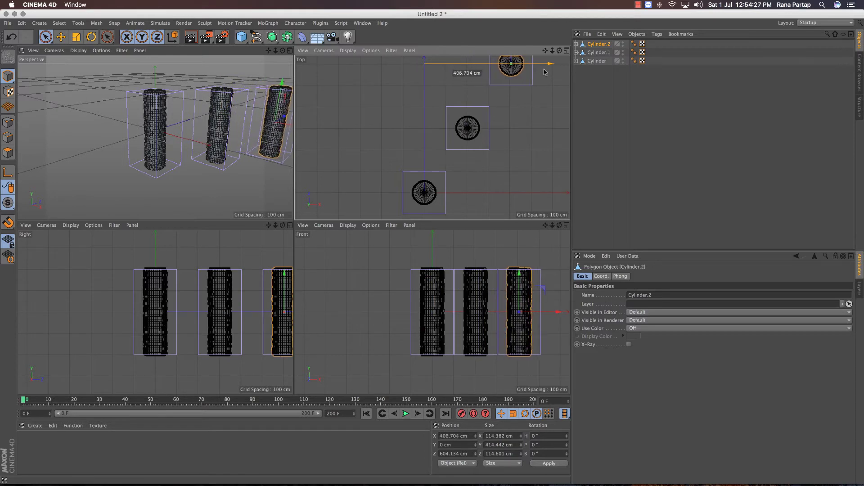
{"action": "left_click", "coordinate": [223, 151]}
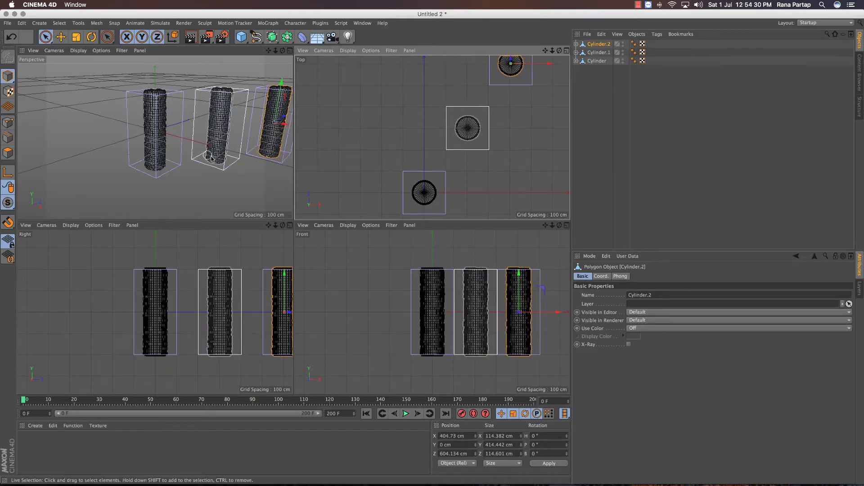
Step: Maximize the Perspective view, frame the three cylinders and play their ring-bending animation
{"action": "left_click", "coordinate": [290, 50]}
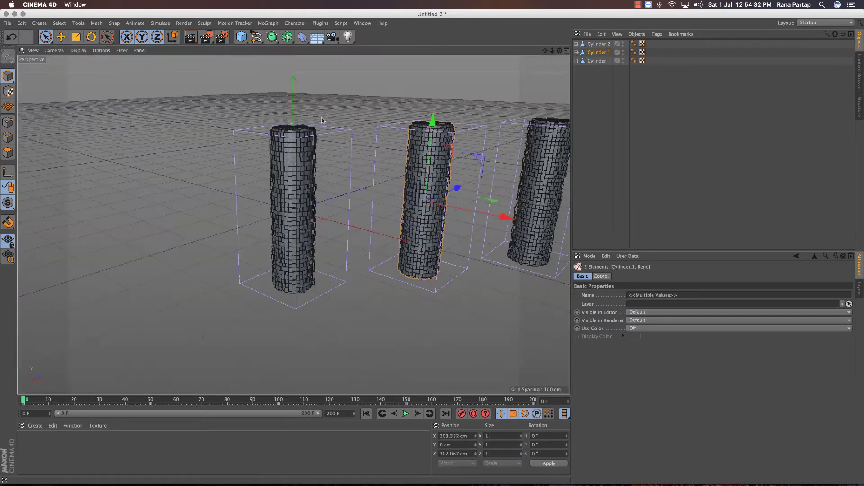
{"action": "left_click_drag", "start_coordinate": [350, 159], "coordinate": [401, 157], "text": "alt"}
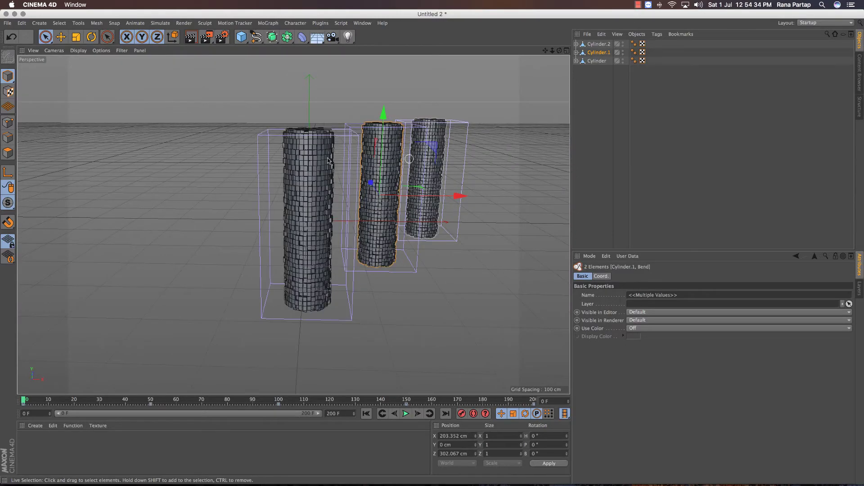
{"action": "scroll", "coordinate": [328, 160], "scroll_direction": "up", "scroll_amount": 1}
{"action": "scroll", "coordinate": [315, 139], "scroll_direction": "up", "scroll_amount": 3}
{"action": "scroll", "coordinate": [300, 117], "scroll_direction": "up", "scroll_amount": 3}
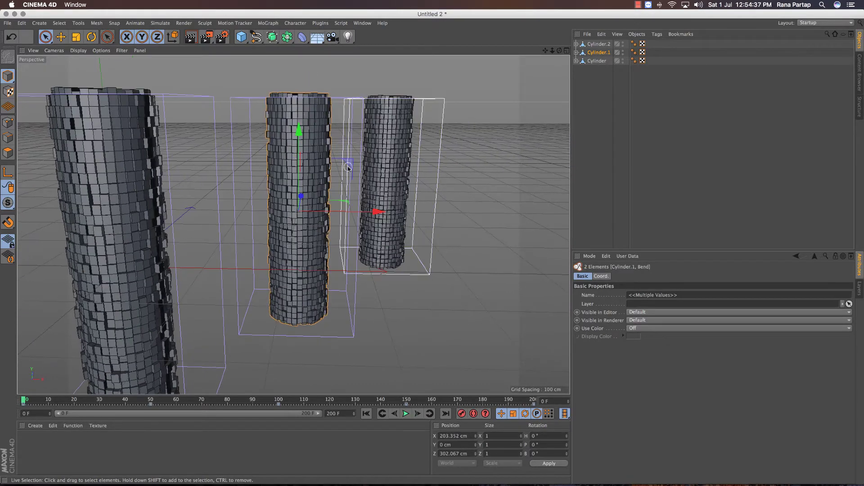
{"action": "scroll", "coordinate": [348, 167], "scroll_direction": "down", "scroll_amount": 5}
{"action": "left_click_drag", "start_coordinate": [348, 167], "coordinate": [331, 255], "text": "alt"}
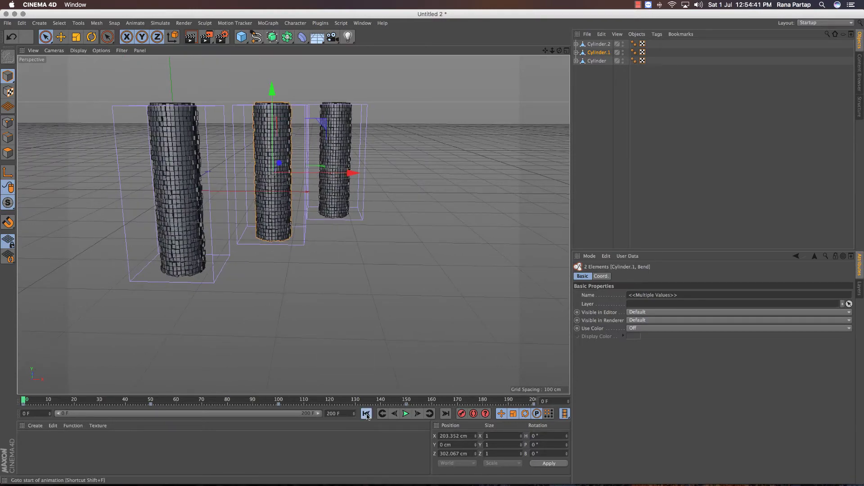
{"action": "left_click", "coordinate": [406, 414]}
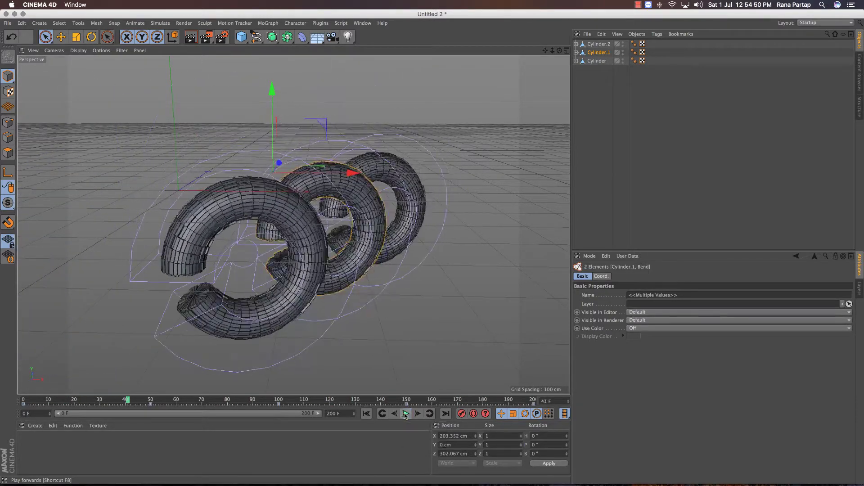
Step: Create a red material and apply it to the back ring, Cylinder.2
{"action": "double_click", "coordinate": [30, 449]}
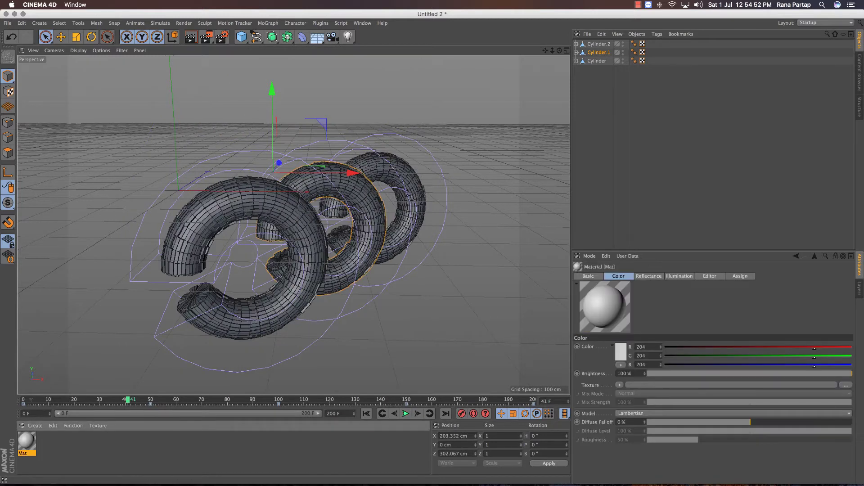
{"action": "double_click", "coordinate": [27, 438]}
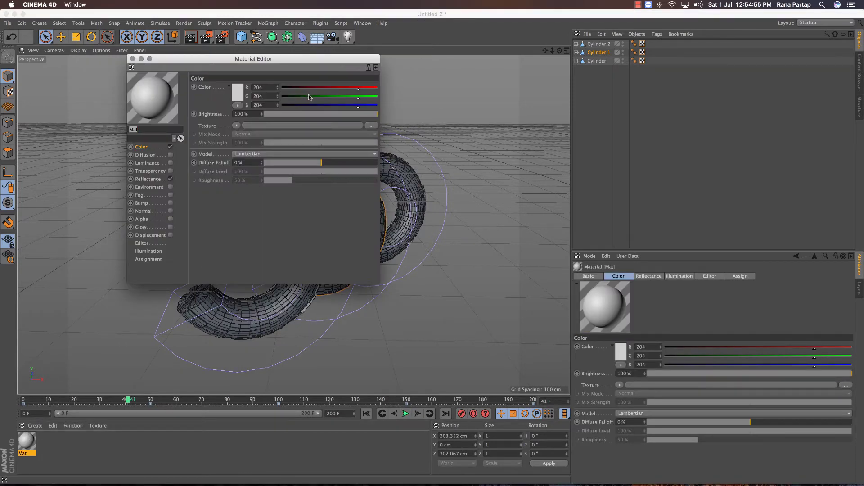
{"action": "left_click", "coordinate": [133, 59]}
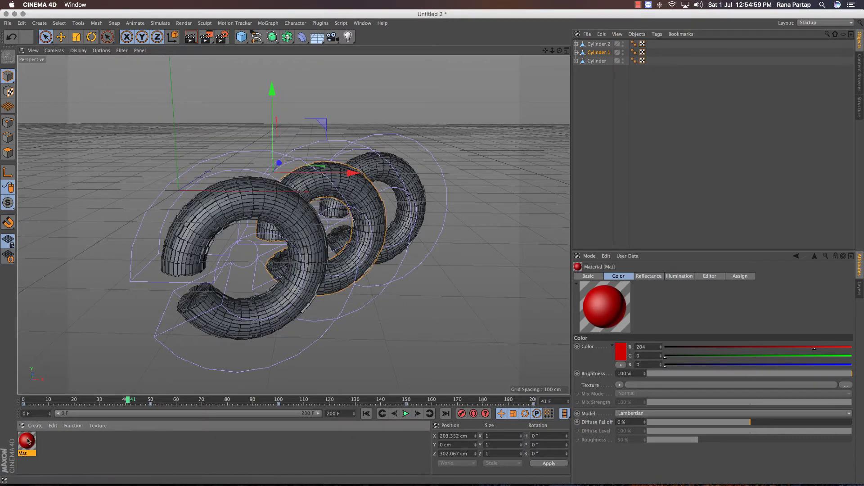
{"action": "left_click_drag", "start_coordinate": [598, 46], "coordinate": [598, 46]}
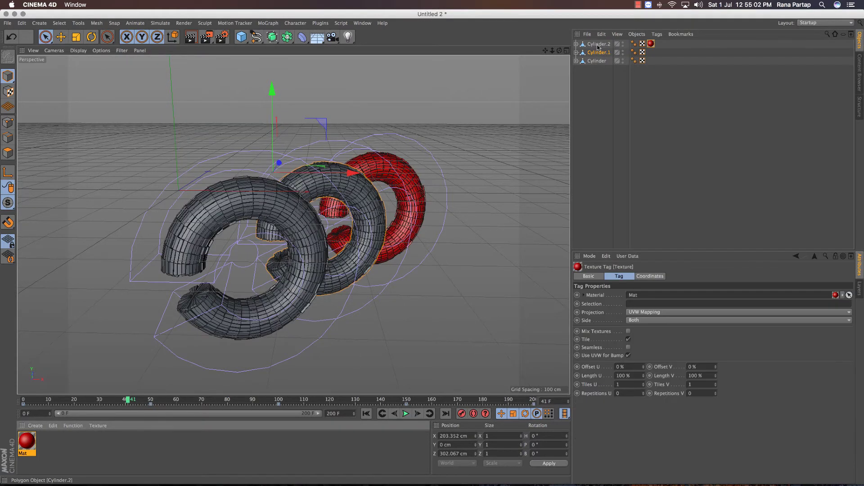
Step: Create a blue material and apply it to the middle ring, Cylinder.1
{"action": "double_click", "coordinate": [50, 452]}
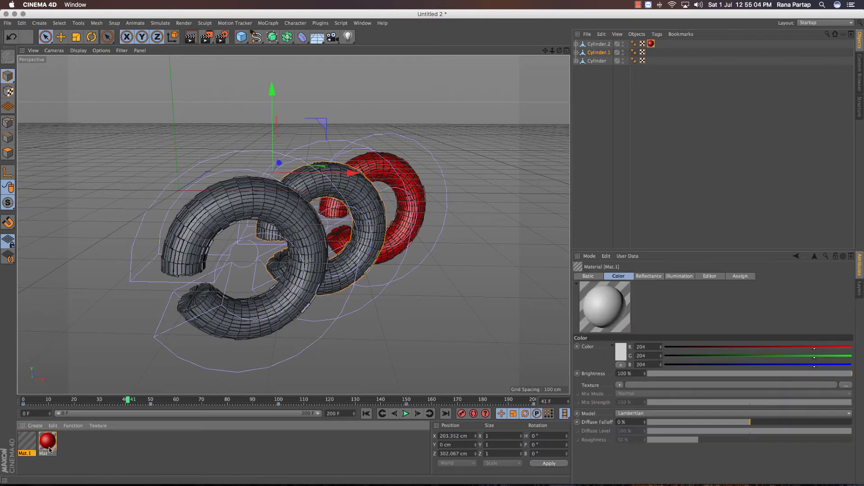
{"action": "double_click", "coordinate": [26, 442]}
{"action": "type", "text": "0"}
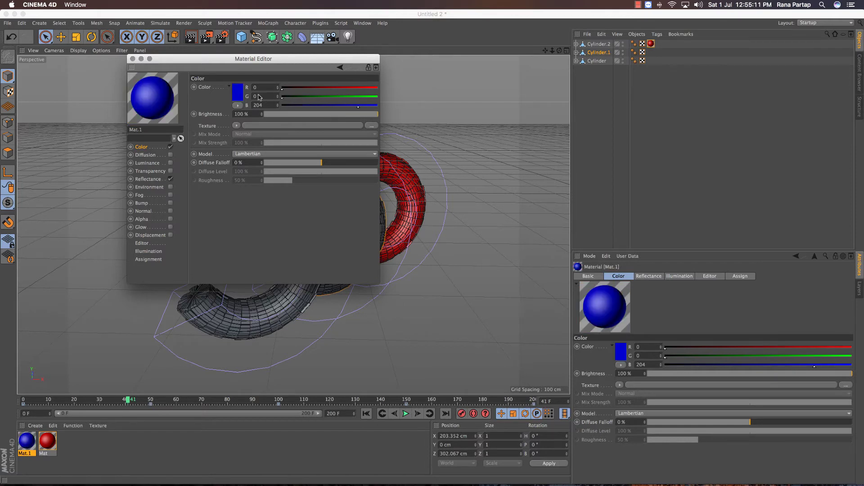
{"action": "left_click", "coordinate": [133, 59]}
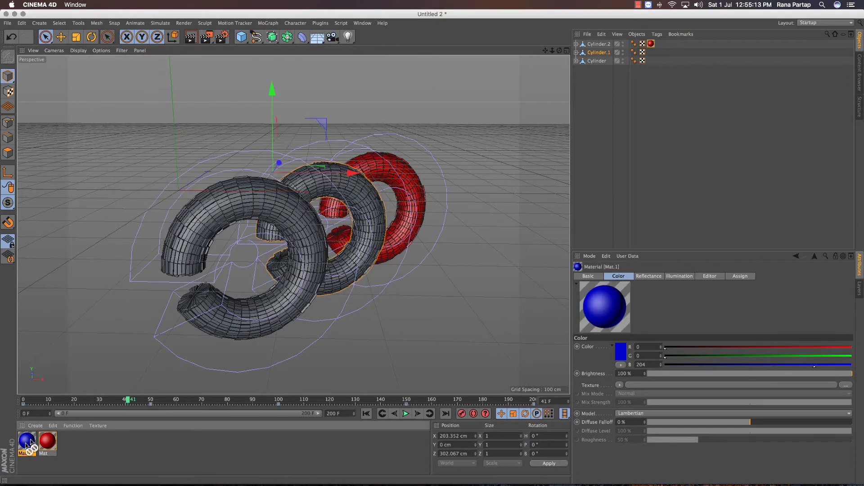
{"action": "left_click_drag", "start_coordinate": [604, 56], "coordinate": [603, 53]}
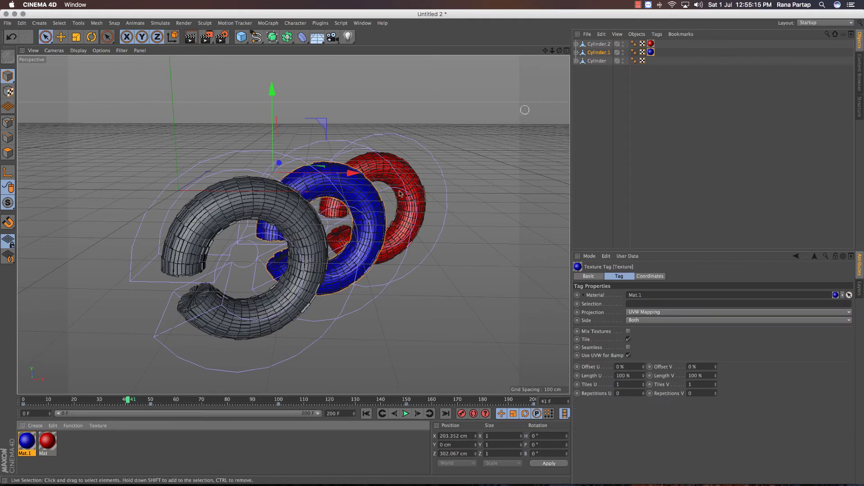
Step: Create a green material and apply it to the front ring, Cylinder
{"action": "double_click", "coordinate": [63, 443]}
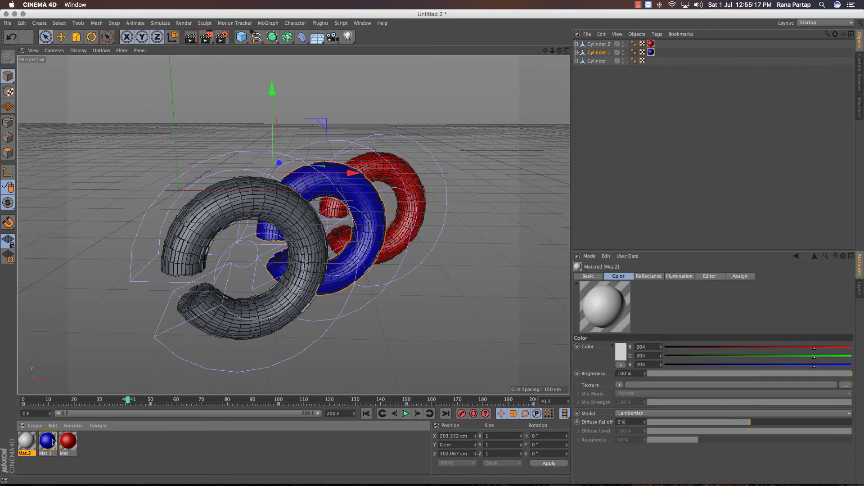
{"action": "double_click", "coordinate": [28, 440]}
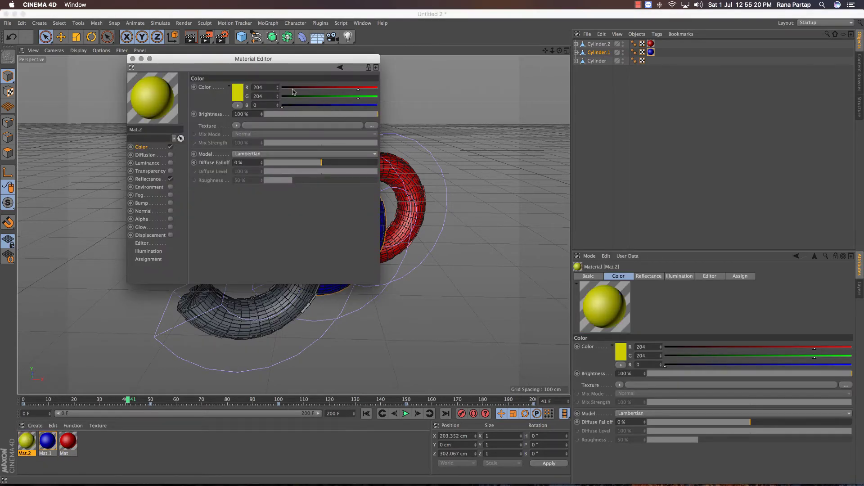
{"action": "left_click", "coordinate": [133, 58]}
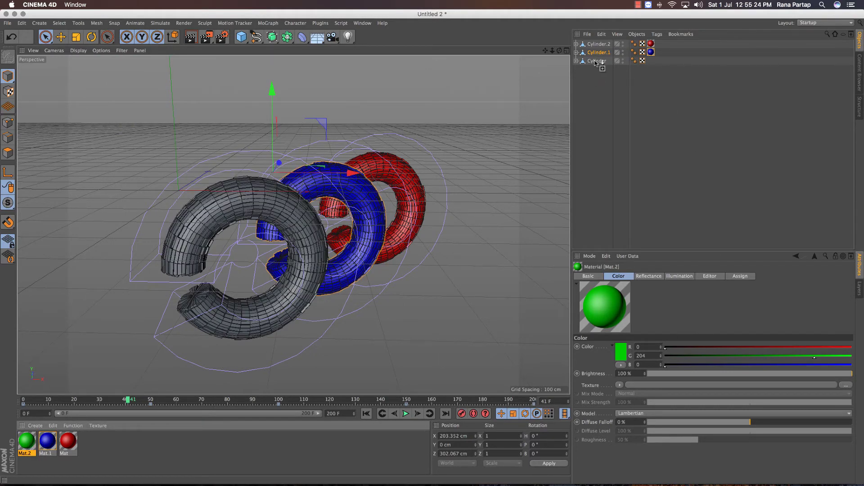
{"action": "left_click_drag", "start_coordinate": [595, 63], "coordinate": [596, 62]}
Step: Rewind to frame one and watch the coloured cylinders bend, zooming and orbiting around them
{"action": "left_click", "coordinate": [405, 252]}
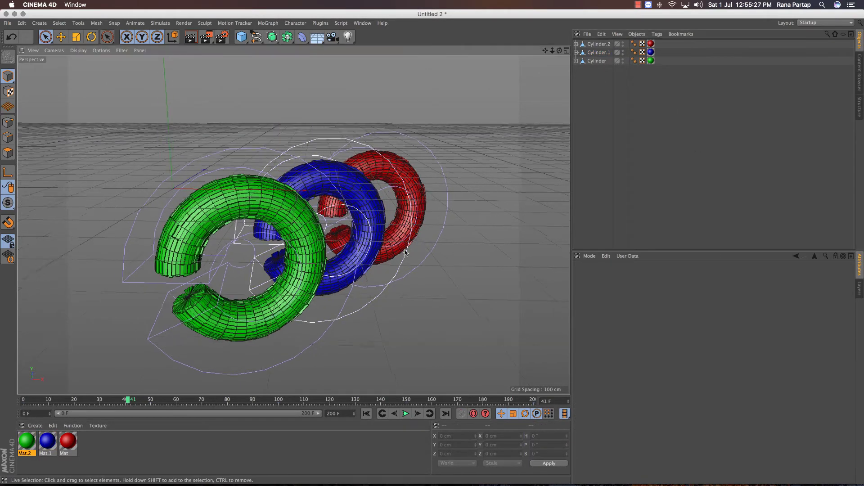
{"action": "mouse_move", "coordinate": [405, 252]}
{"action": "left_mouse_down", "text": "alt"}
{"action": "mouse_move", "coordinate": [421, 255]}
{"action": "mouse_move", "coordinate": [389, 248]}
{"action": "mouse_move", "coordinate": [383, 258]}
{"action": "mouse_move", "coordinate": [367, 230]}
{"action": "mouse_move", "coordinate": [364, 365]}
{"action": "left_mouse_up", "text": "alt"}
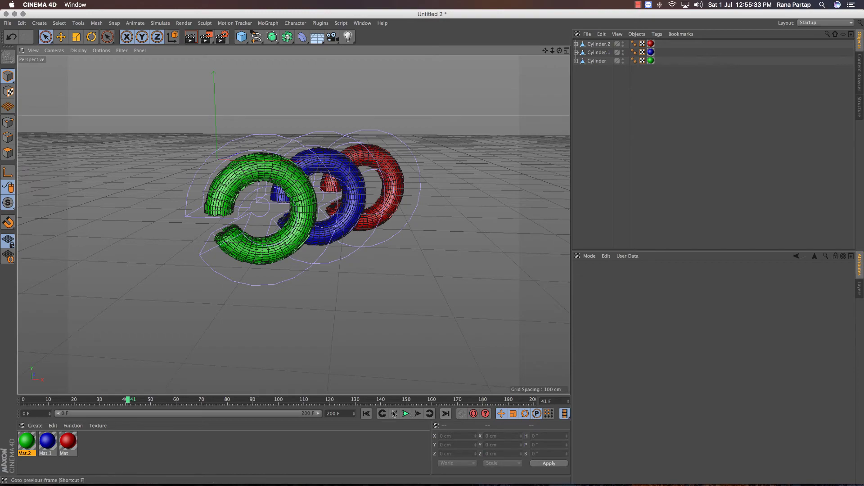
{"action": "left_click", "coordinate": [367, 414]}
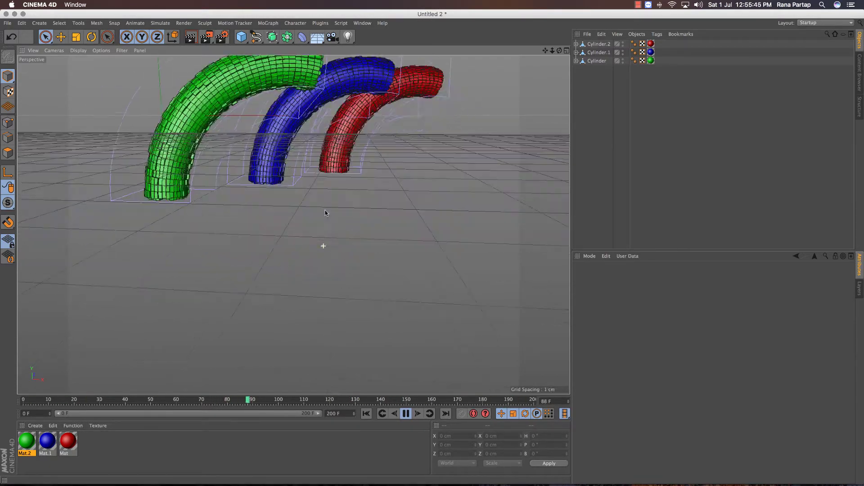
{"action": "scroll", "coordinate": [351, 266], "scroll_direction": "up", "scroll_amount": 3}
{"action": "scroll", "coordinate": [339, 272], "scroll_direction": "up", "scroll_amount": 3}
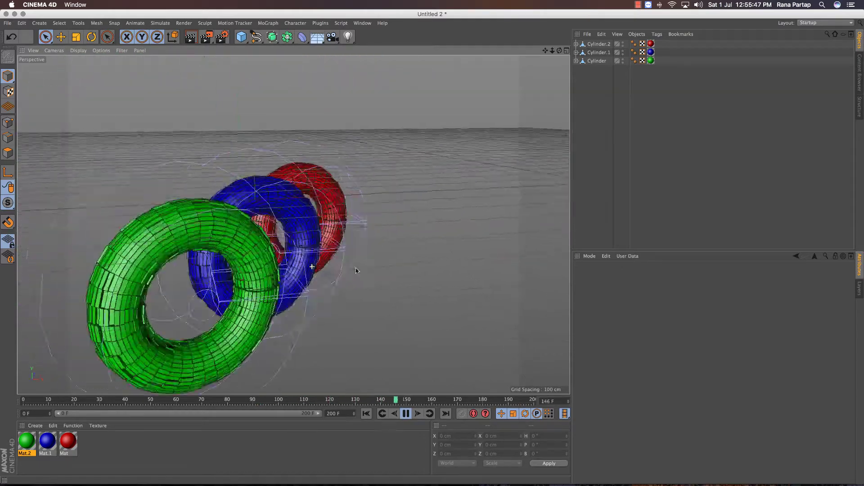
{"action": "mouse_move", "coordinate": [312, 266]}
{"action": "left_mouse_down", "text": "alt"}
{"action": "mouse_move", "coordinate": [528, 280]}
{"action": "mouse_move", "coordinate": [475, 259]}
{"action": "mouse_move", "coordinate": [362, 257]}
{"action": "mouse_move", "coordinate": [414, 269]}
{"action": "left_mouse_up", "text": "alt"}
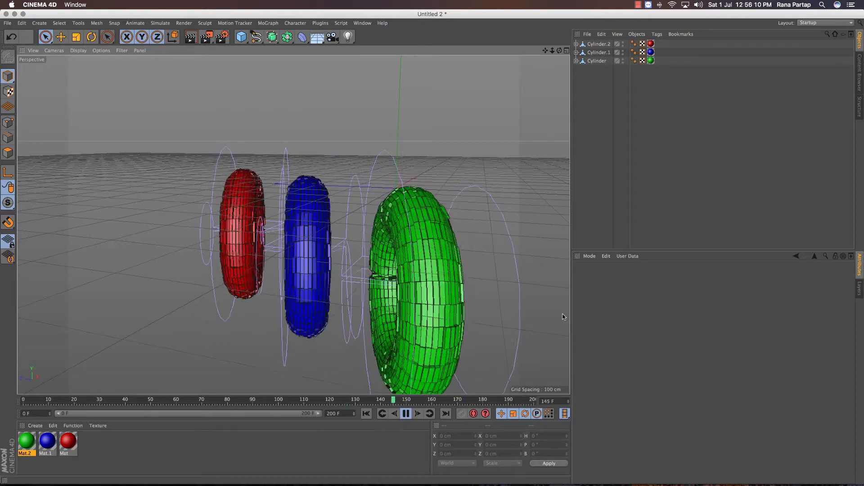
Step: View the rings side-on, then pause playback near frame 186 with the tubes partly bent
{"action": "mouse_move", "coordinate": [563, 316]}
{"action": "left_mouse_down", "text": "alt"}
{"action": "mouse_move", "coordinate": [187, 268]}
{"action": "mouse_move", "coordinate": [390, 273]}
{"action": "mouse_move", "coordinate": [286, 267]}
{"action": "left_mouse_up", "text": "alt"}
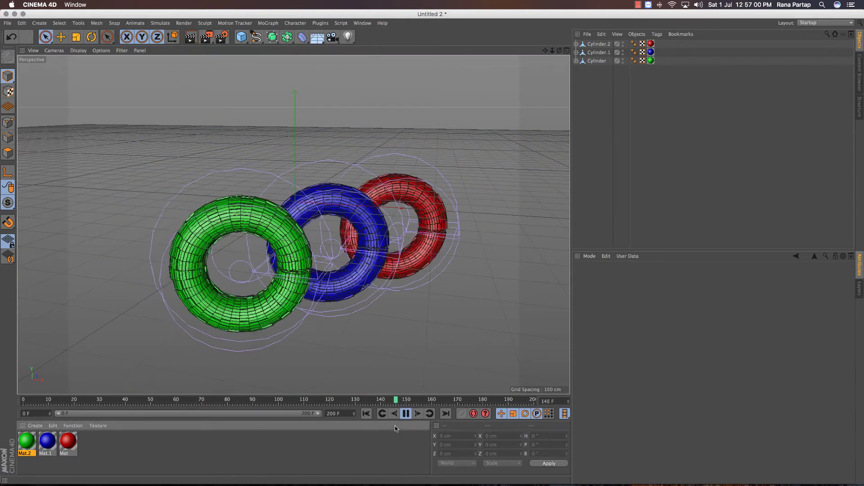
{"action": "left_click", "coordinate": [403, 417]}
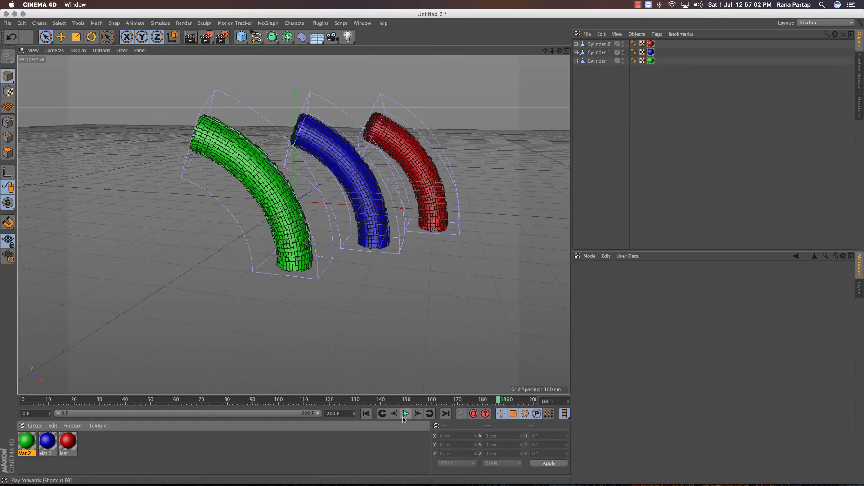